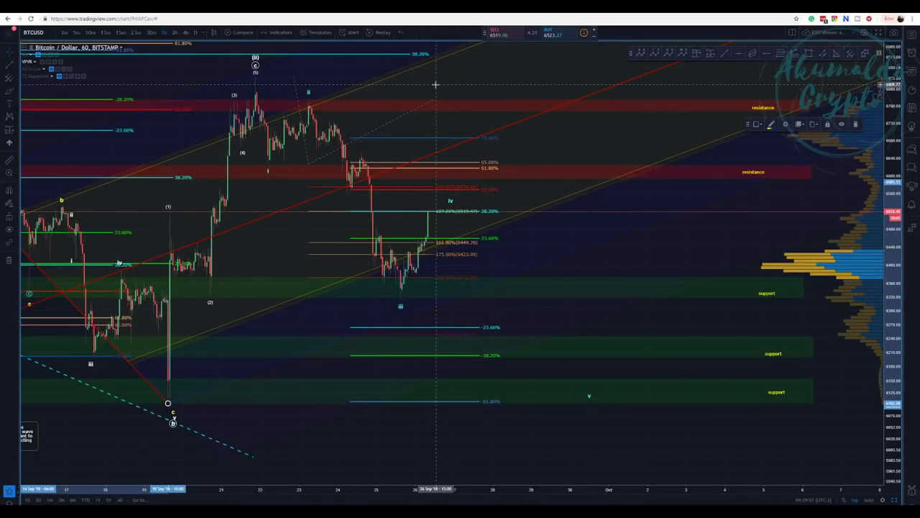
# Step: Review the hourly Bitcoin wave count back to early September, and maximize the daily Bitcoin / Dollar BITSTAMP chart in the four-chart layout
pyautogui.moveTo(179, 81); pyautogui.dragTo(201, 117)
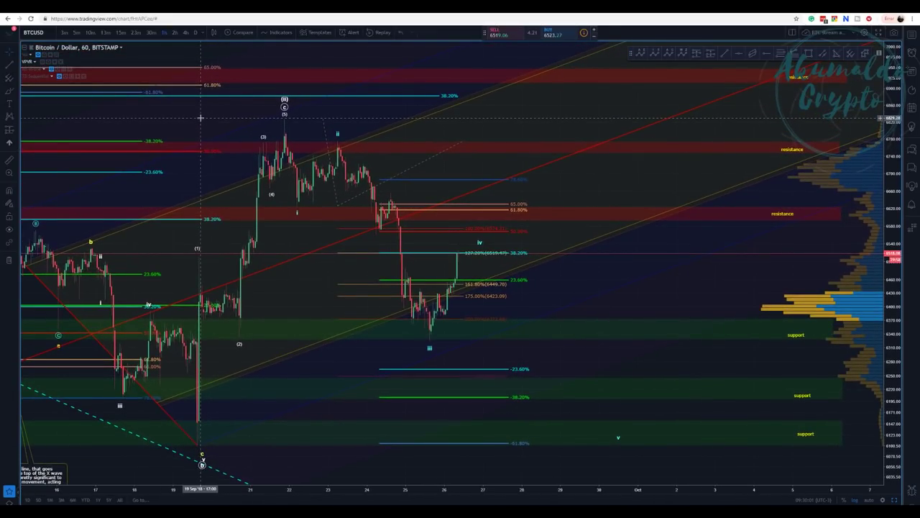
pyautogui.moveTo(212, 114); pyautogui.dragTo(278, 96)
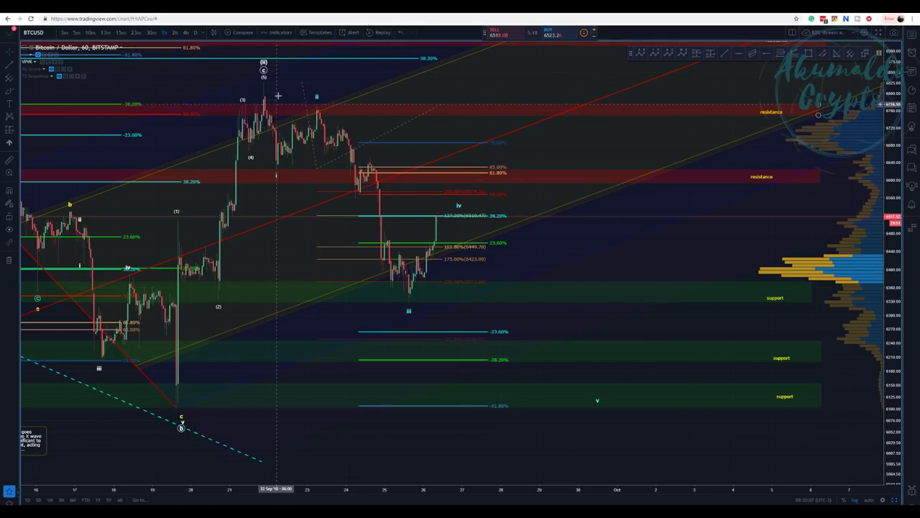
pyautogui.scroll(-3, 147, 93)
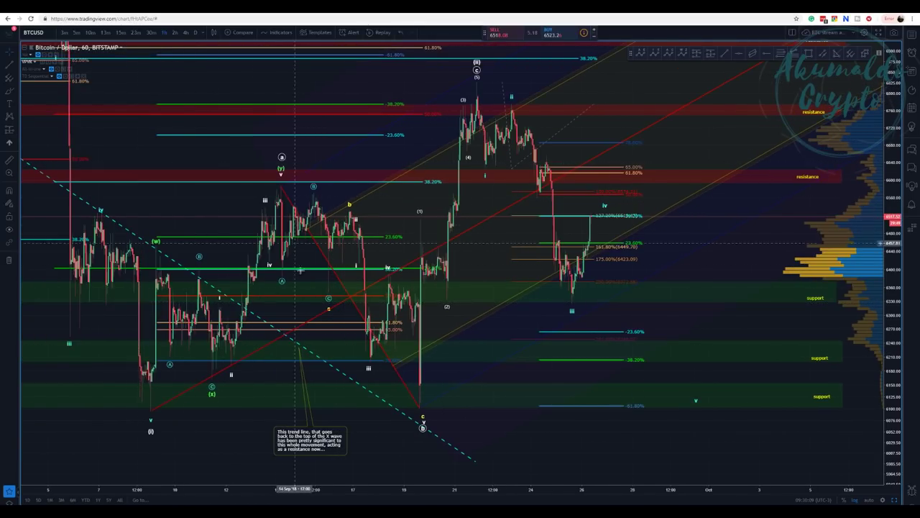
pyautogui.moveTo(407, 78); pyautogui.dragTo(331, 84)
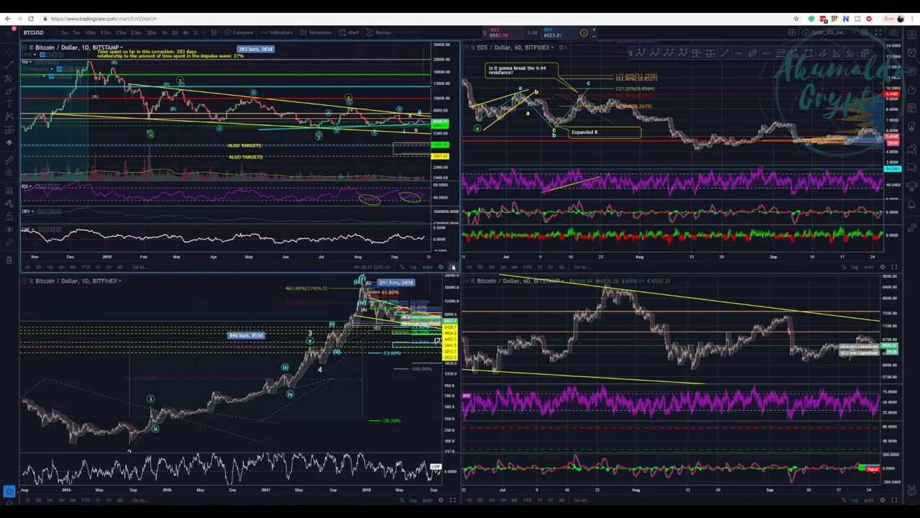
pyautogui.click(452, 266)
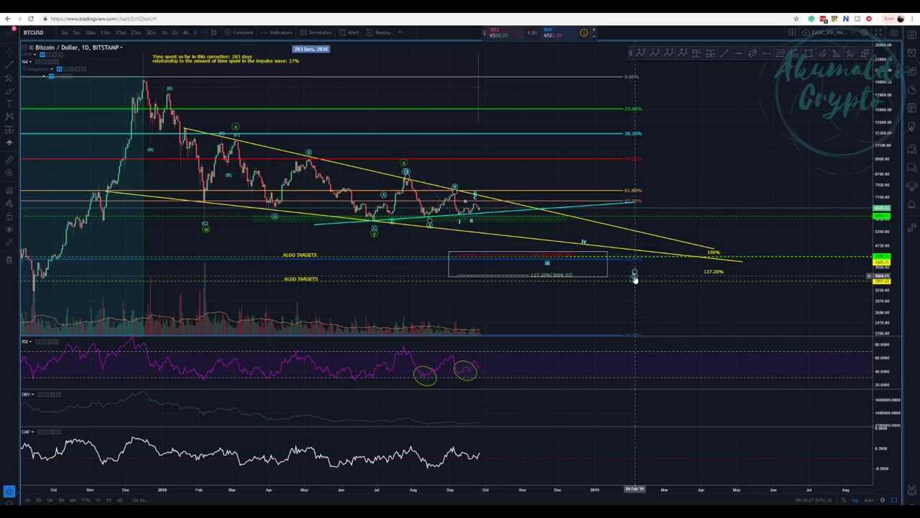
# Step: Highlight the W-X-Y-X-Z and A-B-C wave counts on the daily chart to examine the correction and its wave ii
pyautogui.click(634, 282)
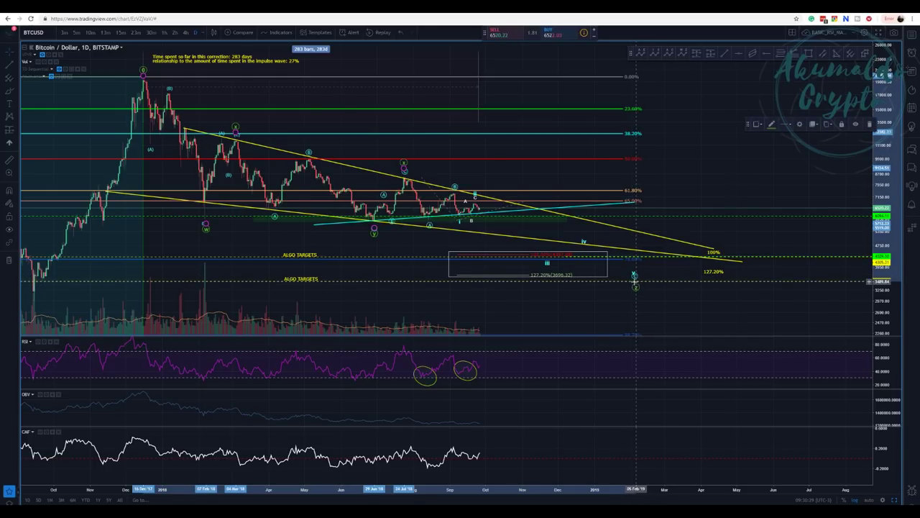
pyautogui.click(634, 279)
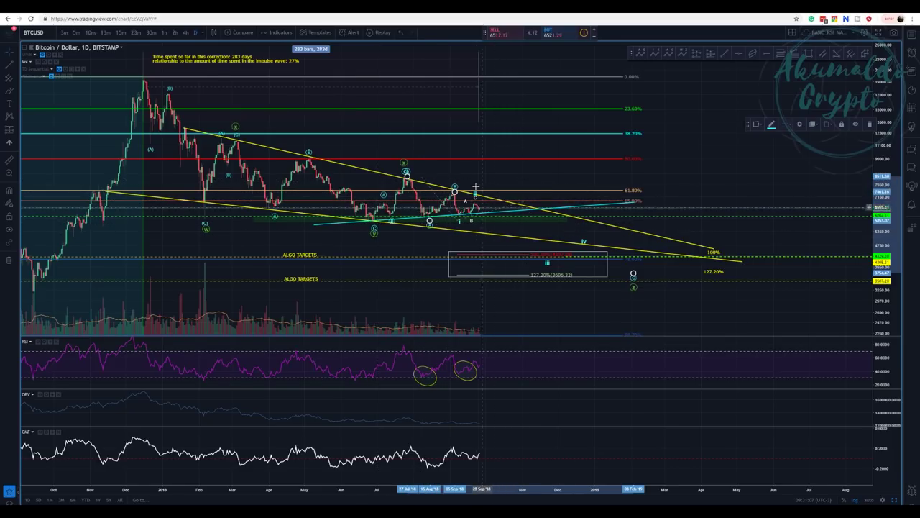
pyautogui.click(460, 173)
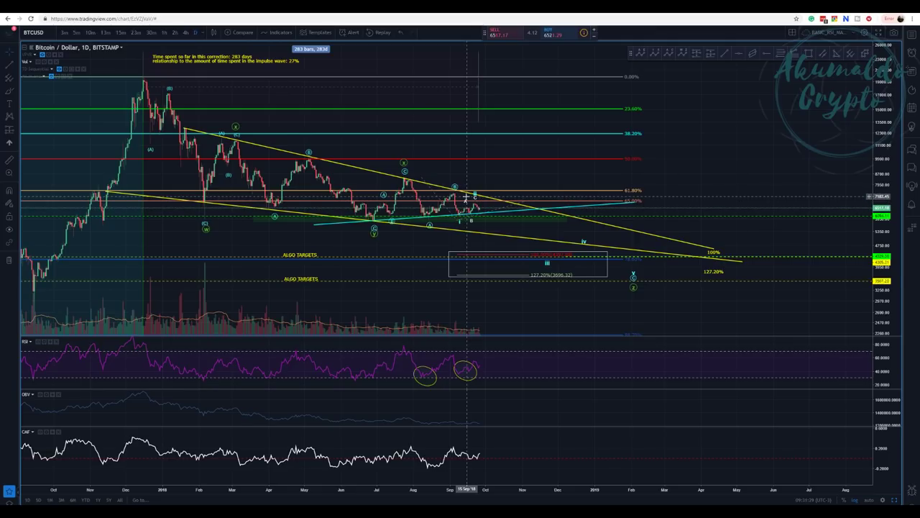
pyautogui.click(474, 194)
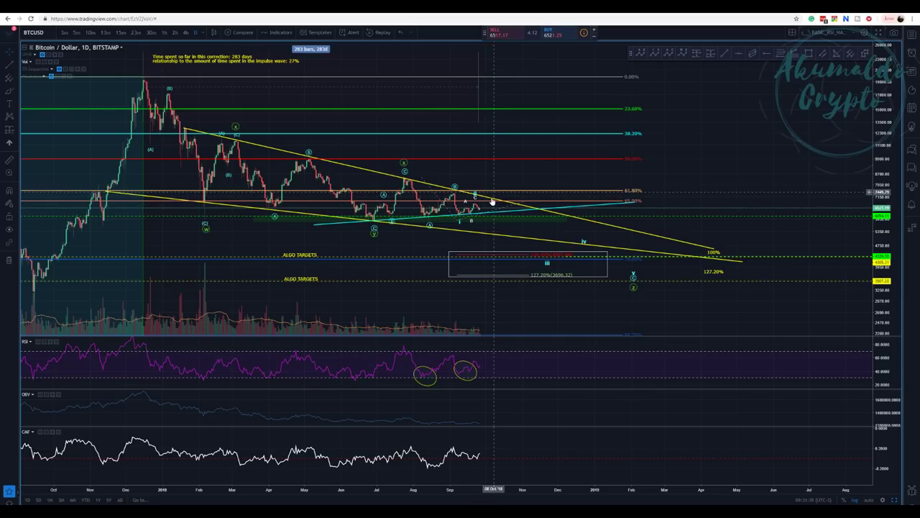
pyautogui.click(487, 200)
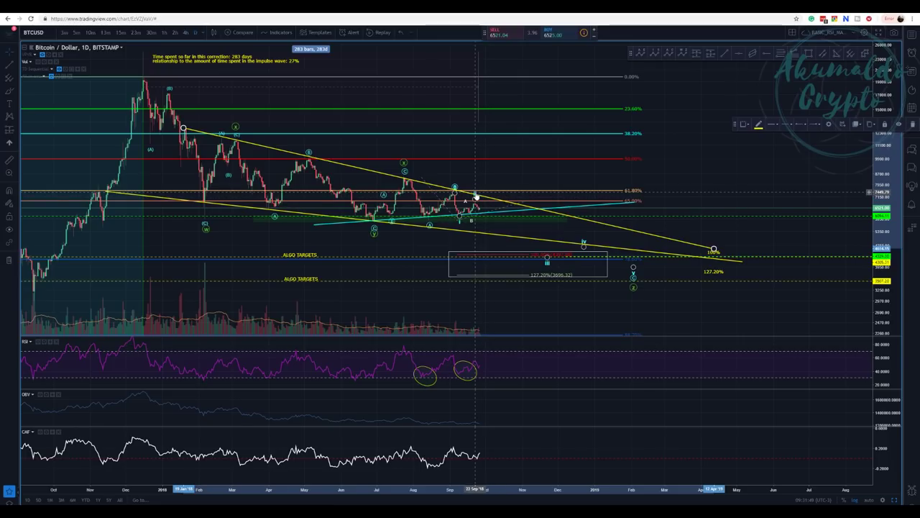
# Step: Draw a Fibonacci retracement on the daily chart from the circled B high in early September down to the wave i low
pyautogui.click(9, 173)
pyautogui.moveTo(374, 148); pyautogui.dragTo(572, 255)
pyautogui.scroll(-3, 534, 240)
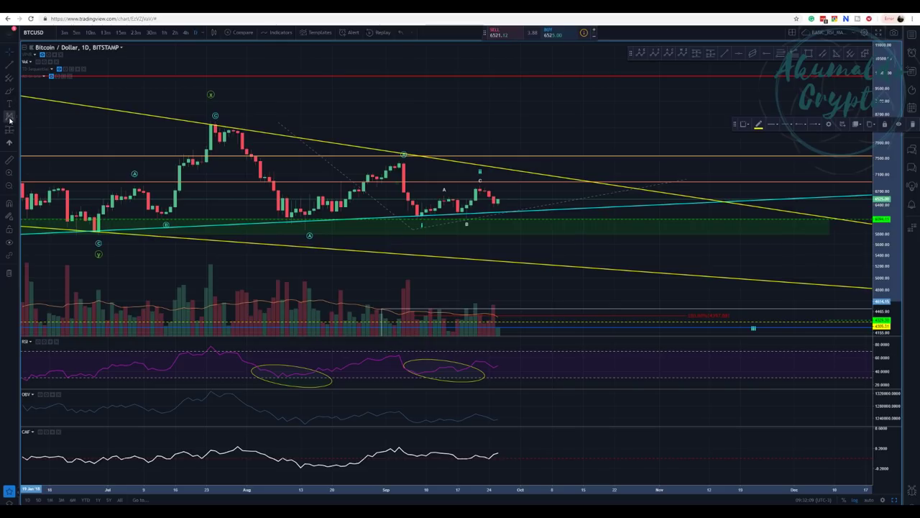
pyautogui.click(780, 53)
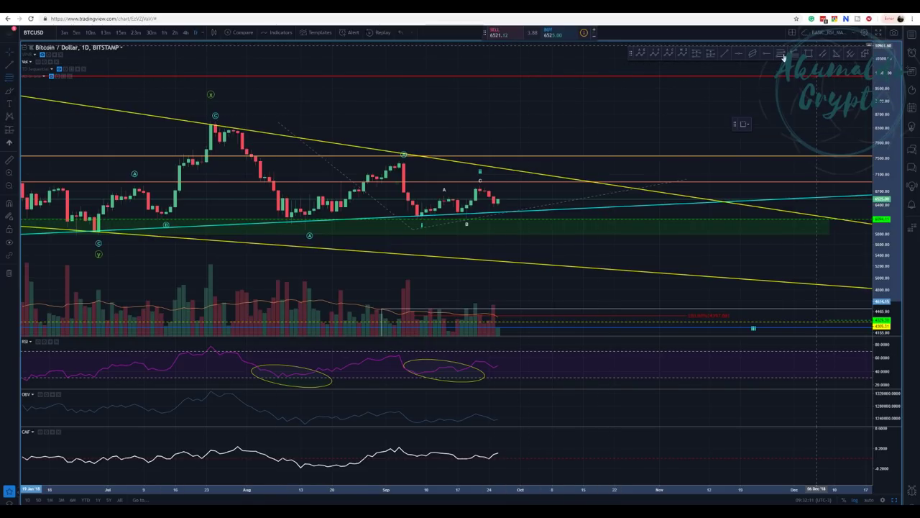
pyautogui.click(435, 160)
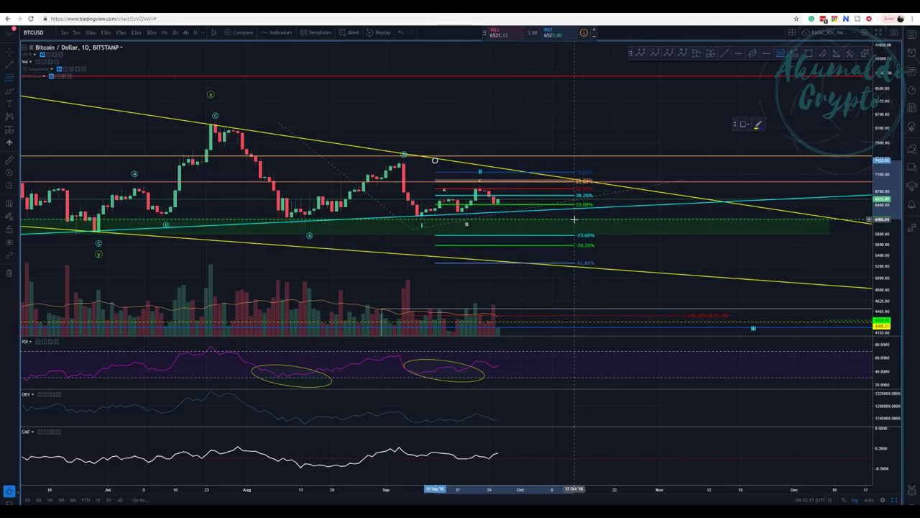
pyautogui.click(574, 219)
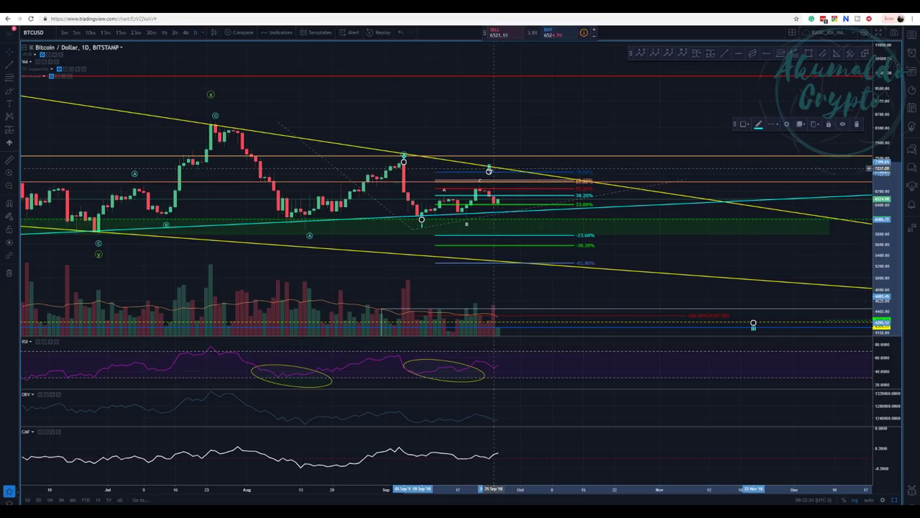
# Step: Try the wave ii label at the 78.60% retracement level, and place it back on the wave C high of 22 September
pyautogui.click(475, 160)
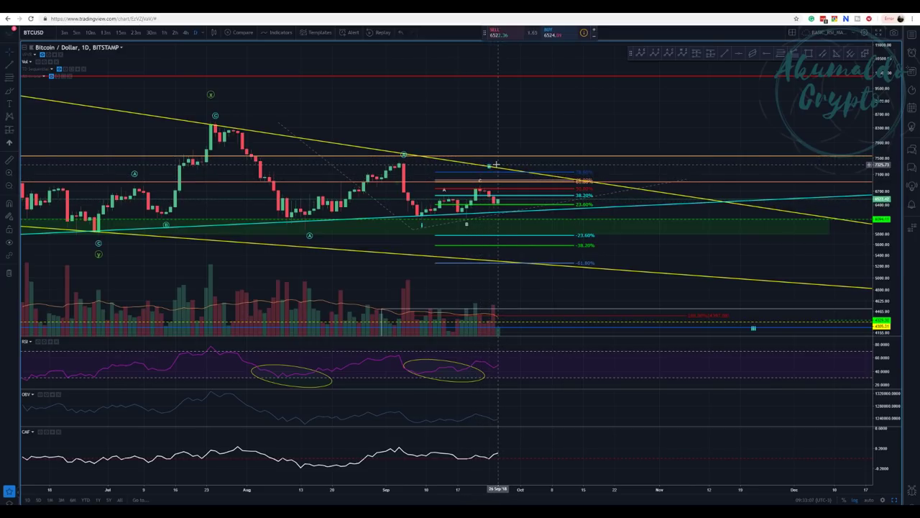
pyautogui.scroll(-2, 460, 141)
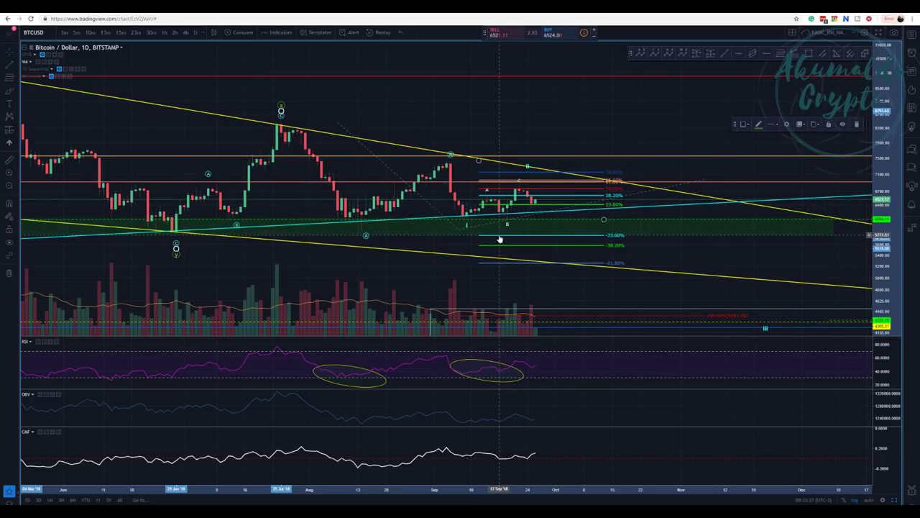
pyautogui.click(520, 181)
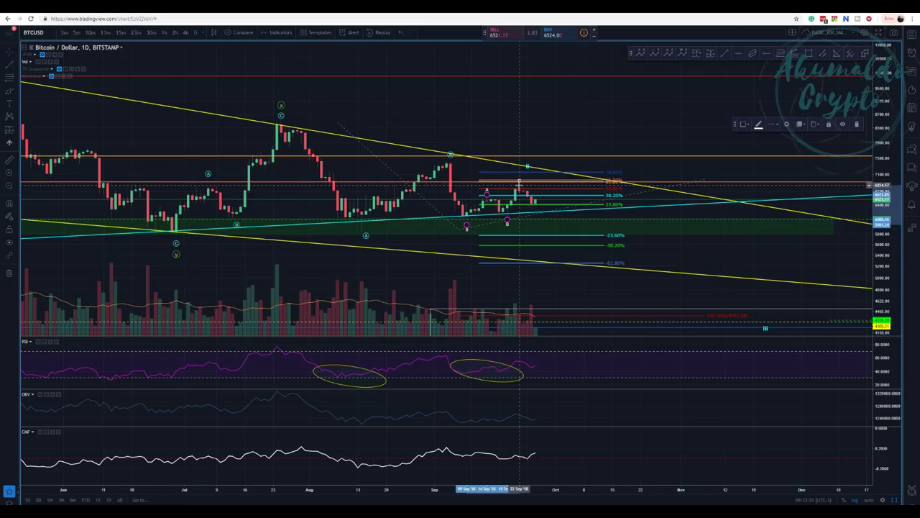
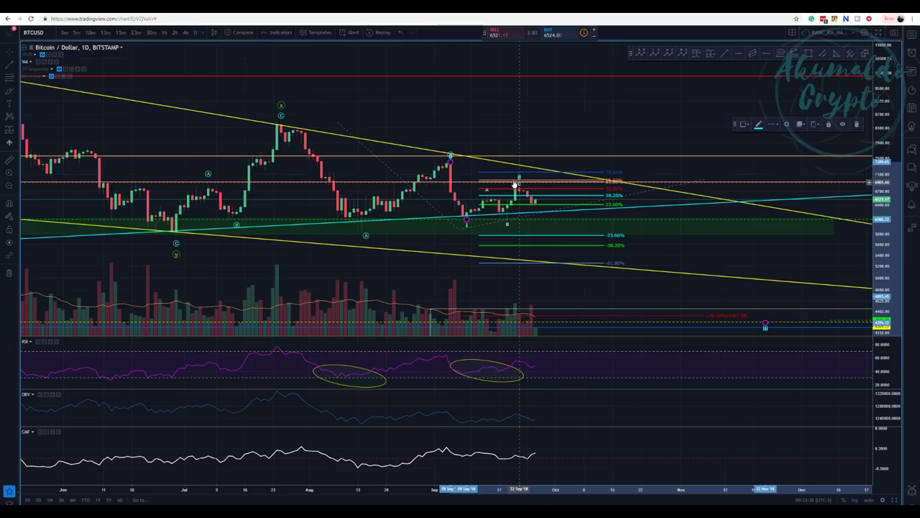
pyautogui.click(517, 182)
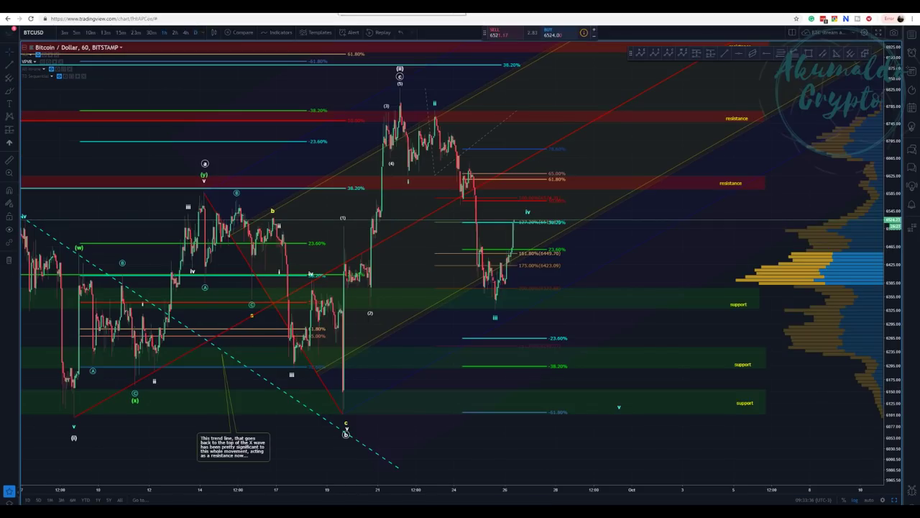
# Step: Examine the hourly Bitcoin chart's wave (i) and (ii) structure between the stop-loss line and the 1st target support zone
pyautogui.scroll(-3, 607, 134)
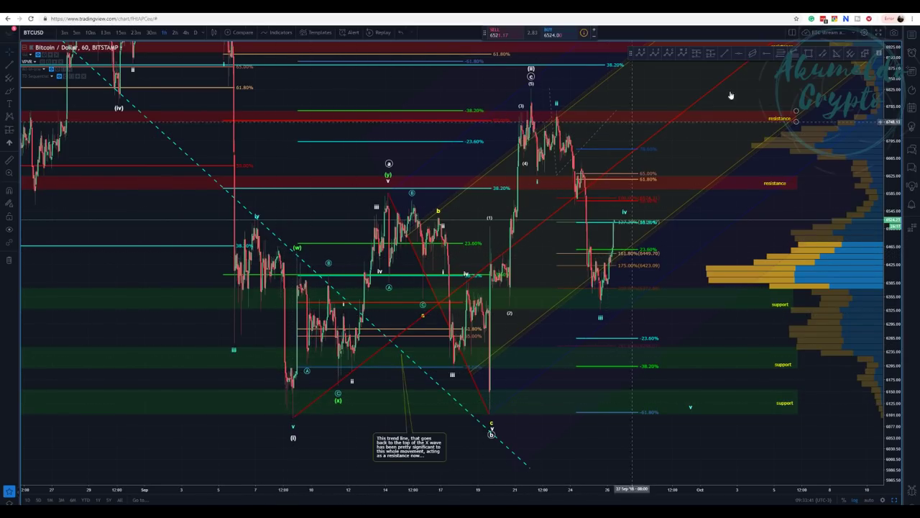
pyautogui.moveTo(893, 88); pyautogui.dragTo(893, 335)
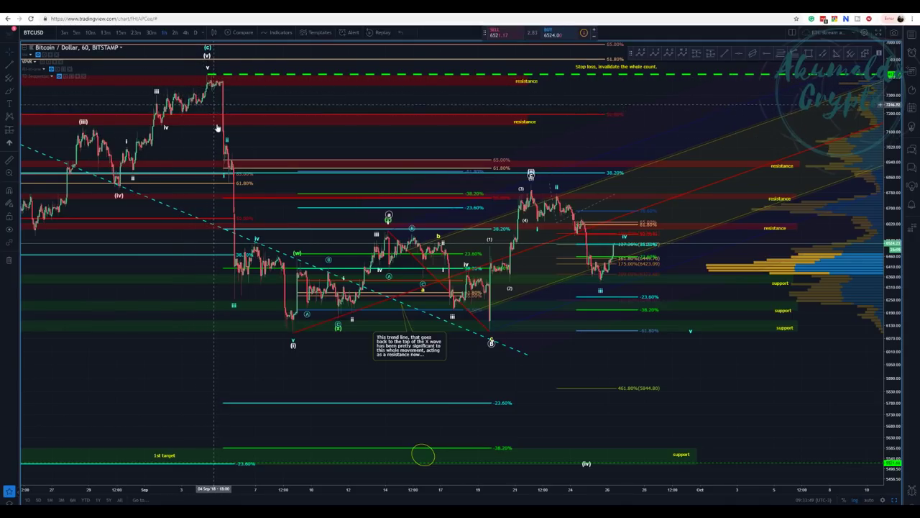
pyautogui.scroll(2, 222, 149)
pyautogui.scroll(-1, 220, 150)
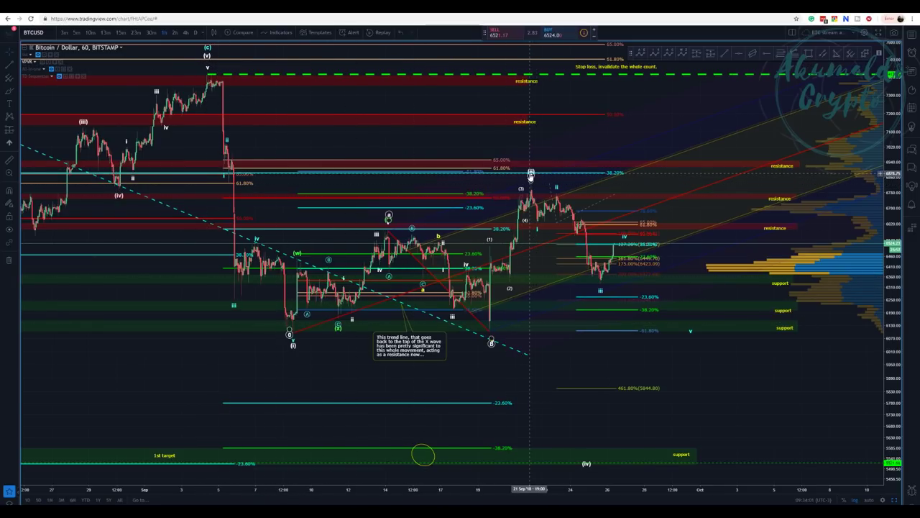
pyautogui.scroll(-3, 531, 174)
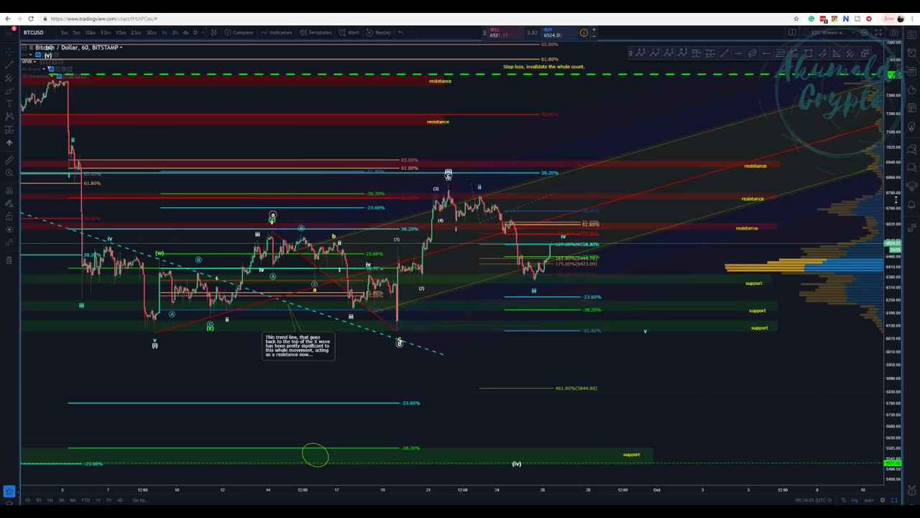
pyautogui.scroll(-3, 895, 203)
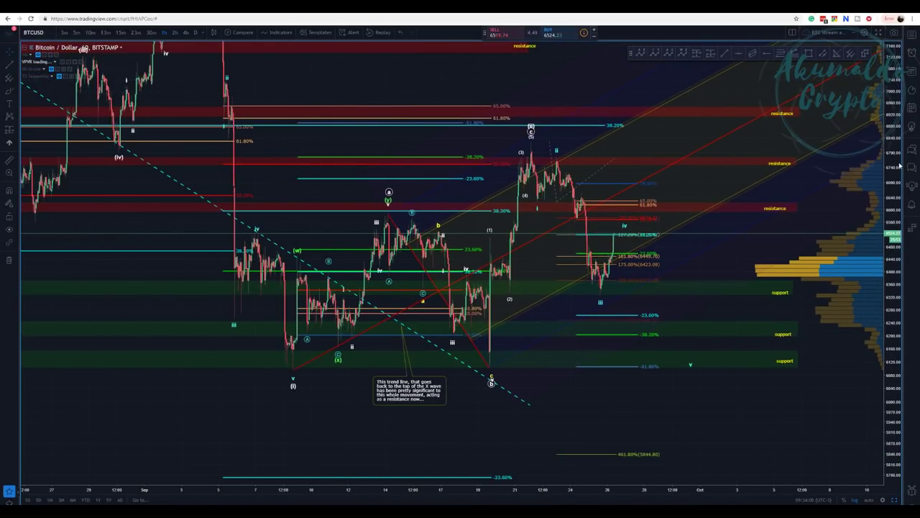
pyautogui.scroll(3, 899, 165)
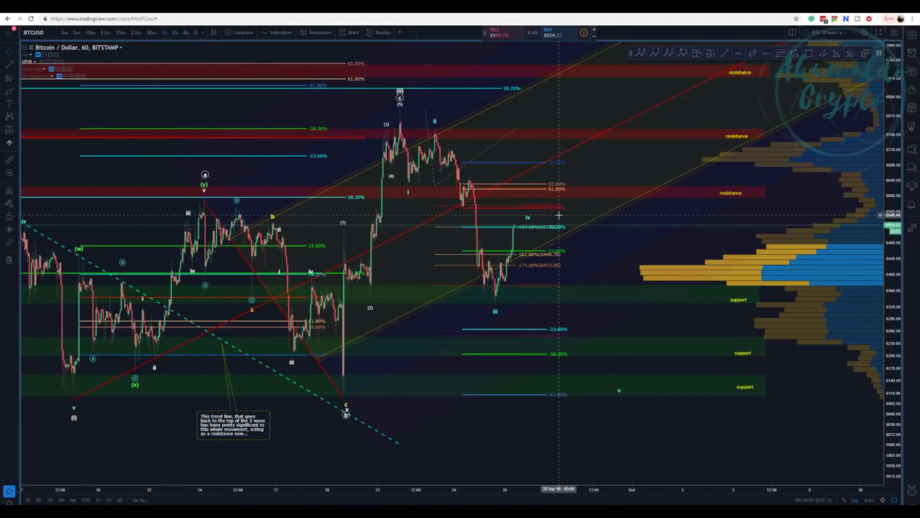
pyautogui.scroll(-3, 435, 232)
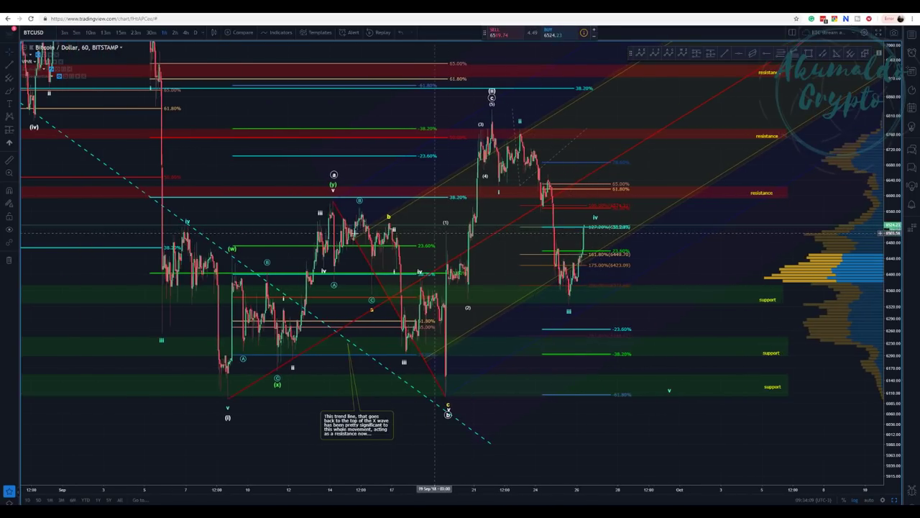
pyautogui.scroll(-2, 434, 232)
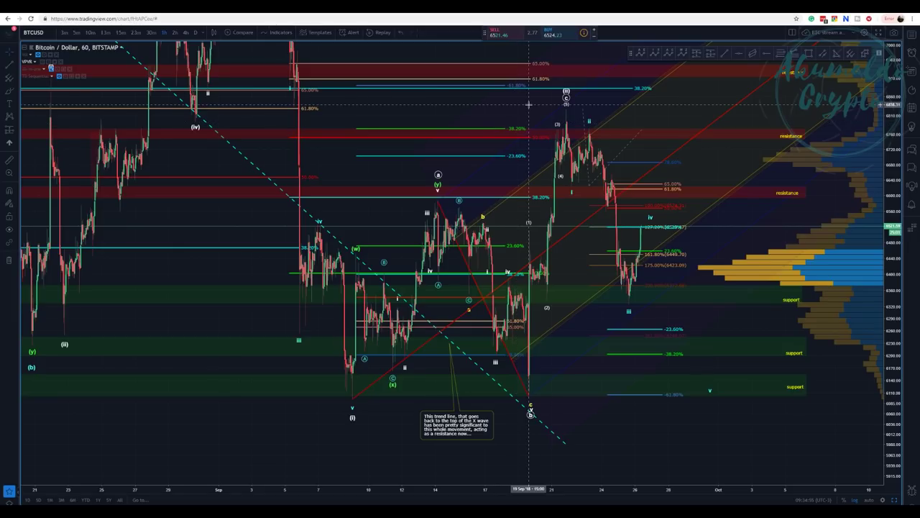
pyautogui.scroll(3, 527, 144)
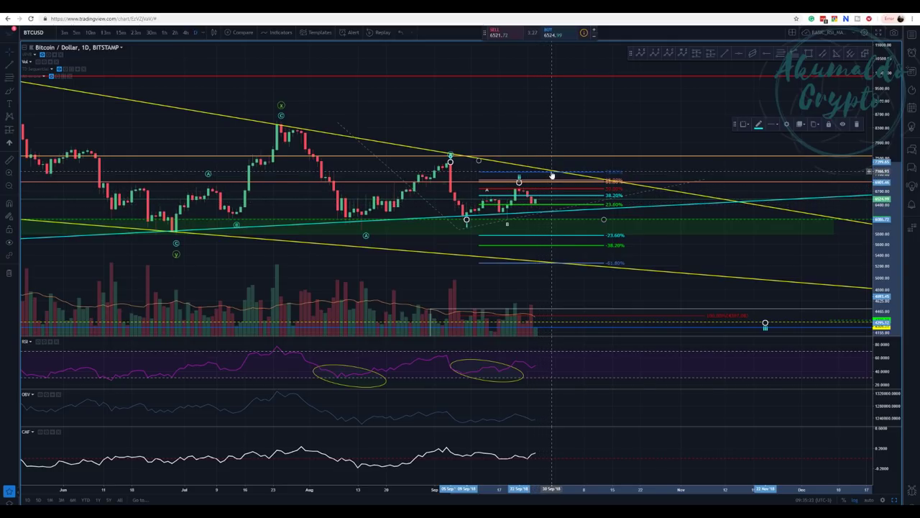
# Step: Adjust the circled A and B labels on the daily chart to the mid-August low and the early-September high
pyautogui.click(525, 140)
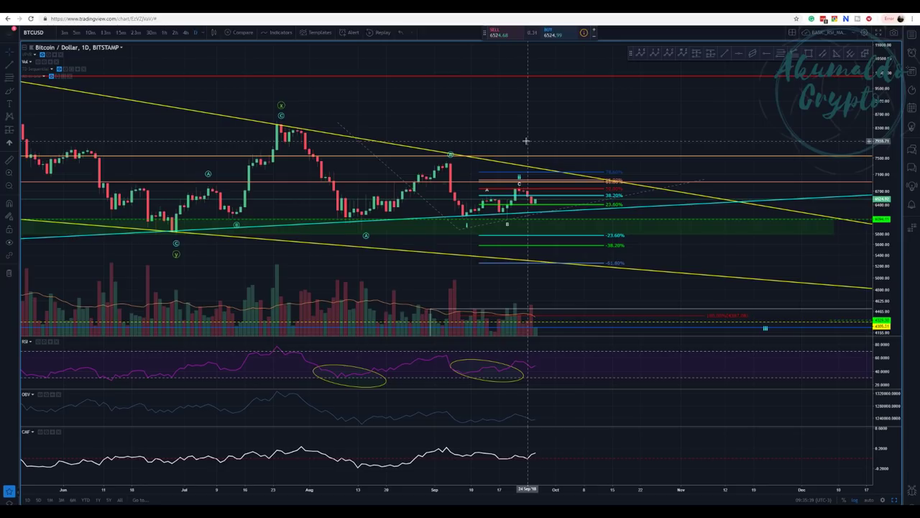
pyautogui.click(449, 154)
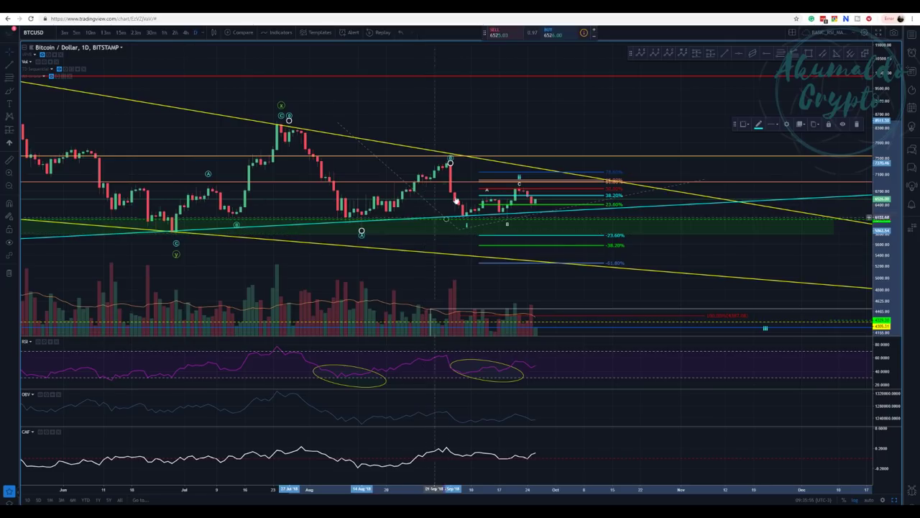
pyautogui.click(540, 121)
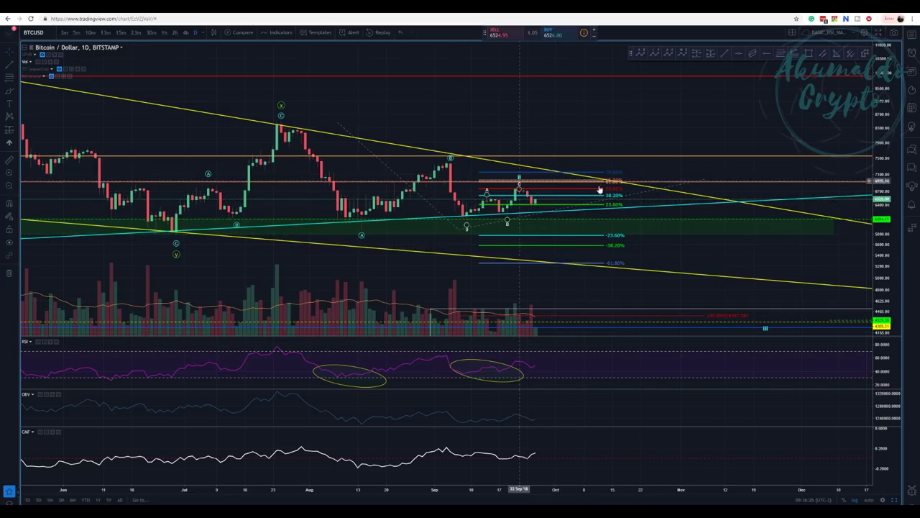
# Step: Review the daily correction from May to September under the descending yellow trendline, and return to the hourly Bitcoin chart
pyautogui.scroll(-5, 398, 168)
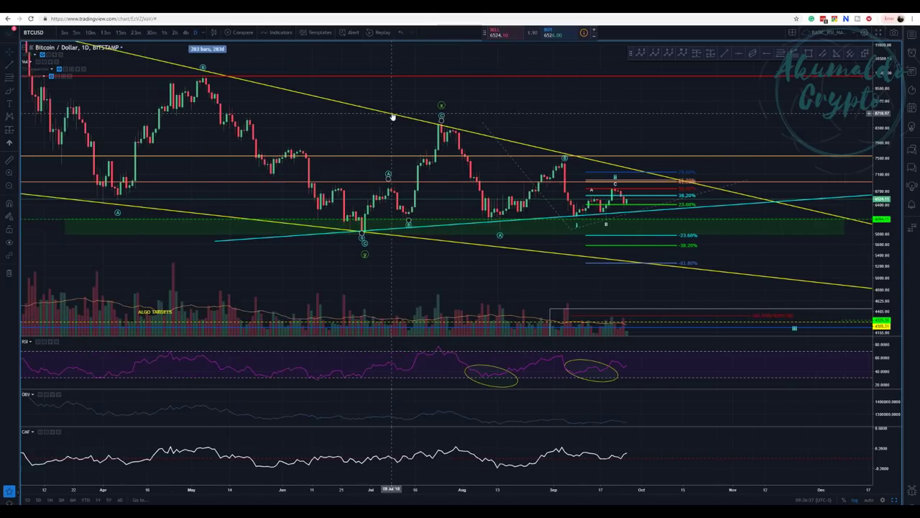
pyautogui.scroll(3, 477, 146)
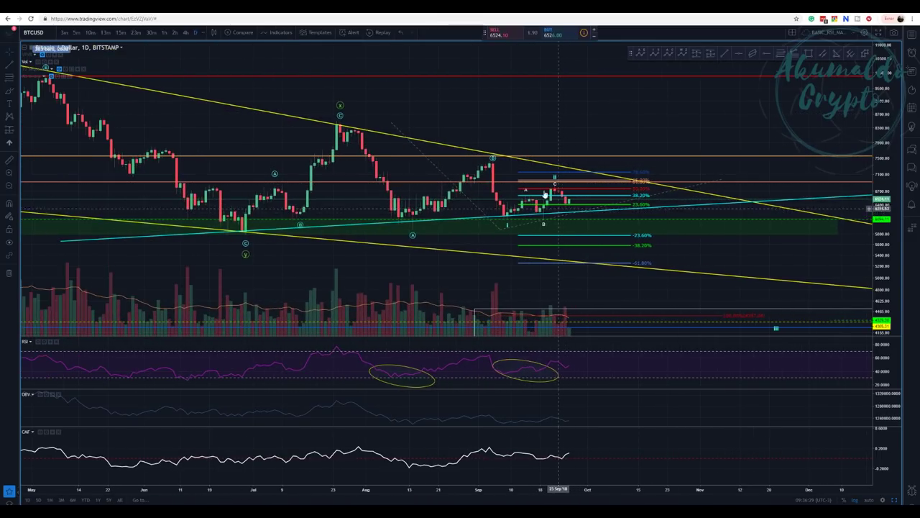
pyautogui.scroll(2, 573, 199)
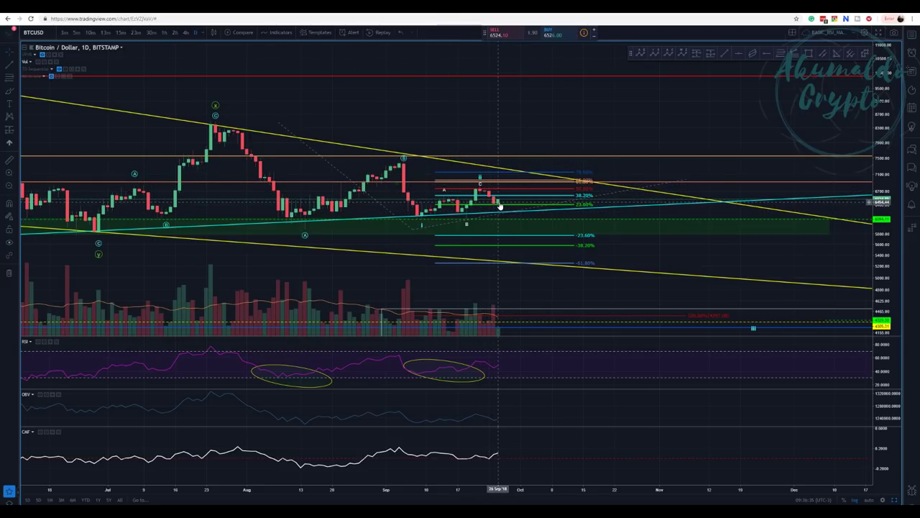
pyautogui.hotkey('ctrl', 'Tab')
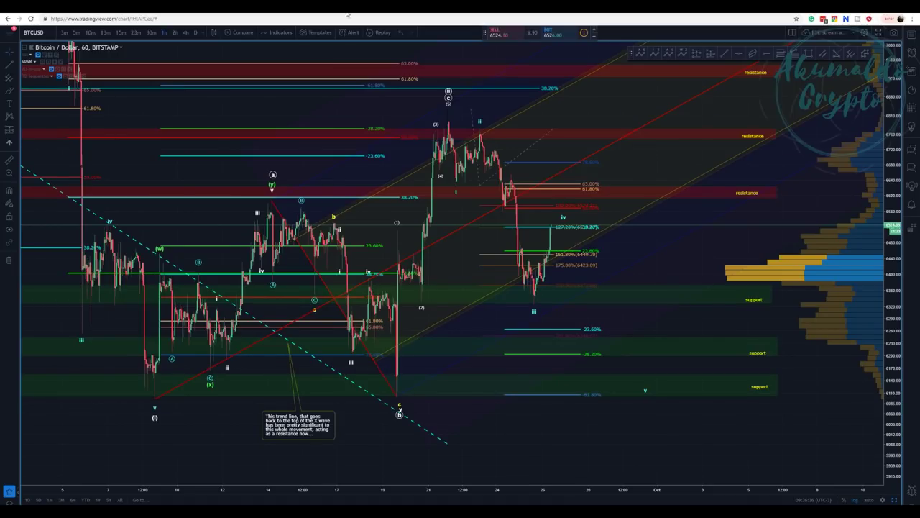
# Step: Move the projected wave iv label forward in time to 28 September on the hourly chart
pyautogui.scroll(-2, 504, 165)
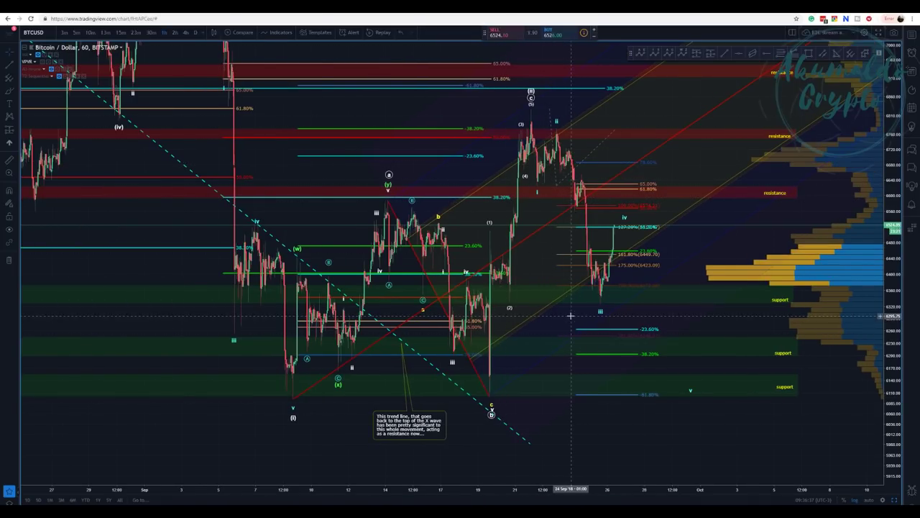
pyautogui.scroll(1, 573, 295)
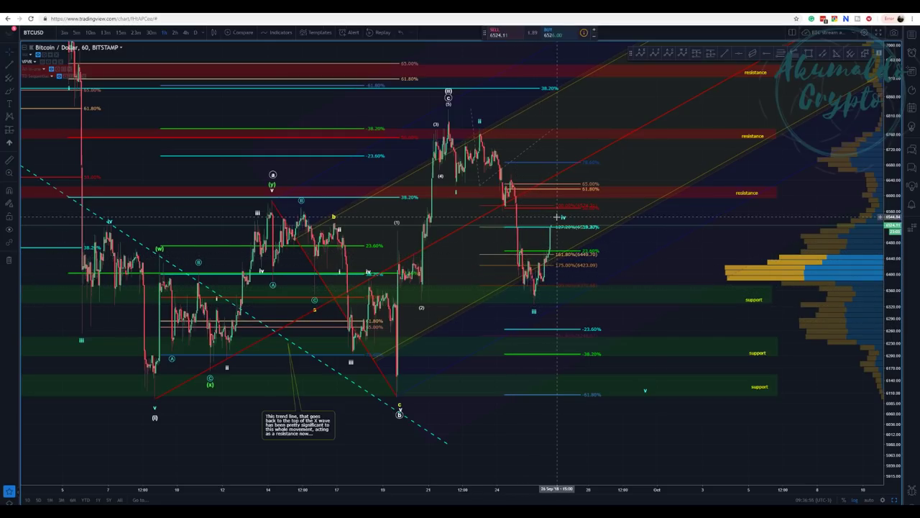
pyautogui.moveTo(565, 217); pyautogui.dragTo(588, 215)
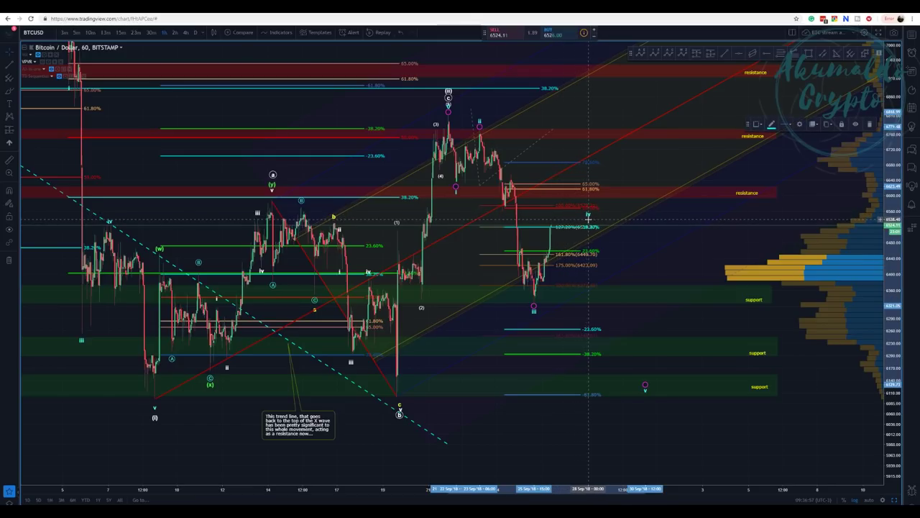
pyautogui.scroll(2, 593, 217)
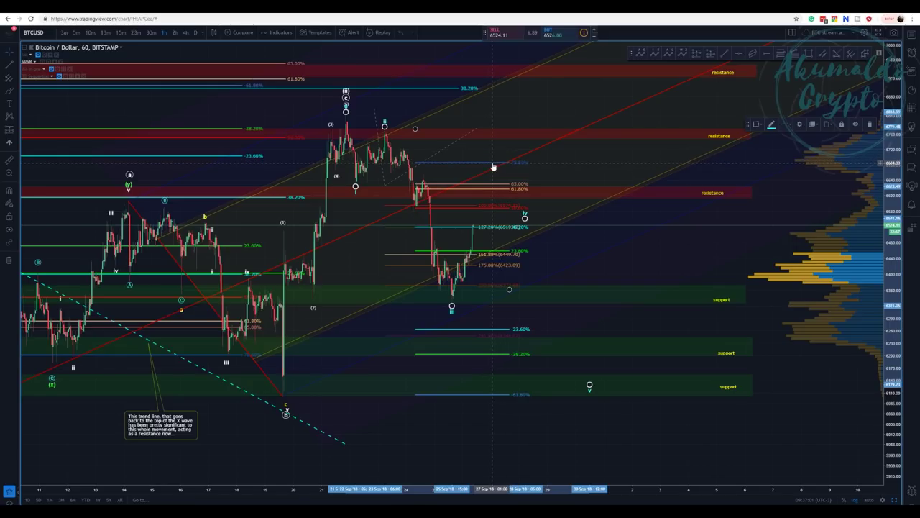
# Step: Replace the Fibonacci retracement of the latest drop with one anchored from the wave ii high to the wave iii low
pyautogui.moveTo(493, 167); pyautogui.dragTo(519, 163)
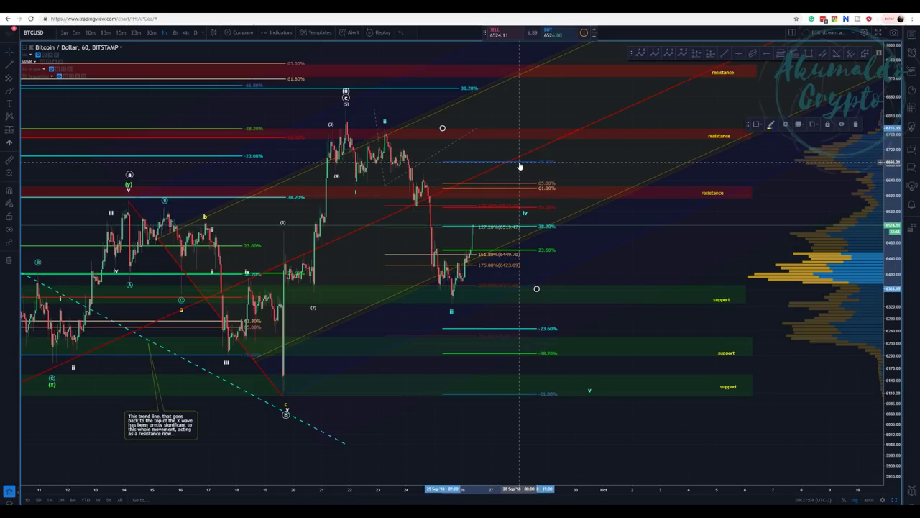
pyautogui.click(857, 124)
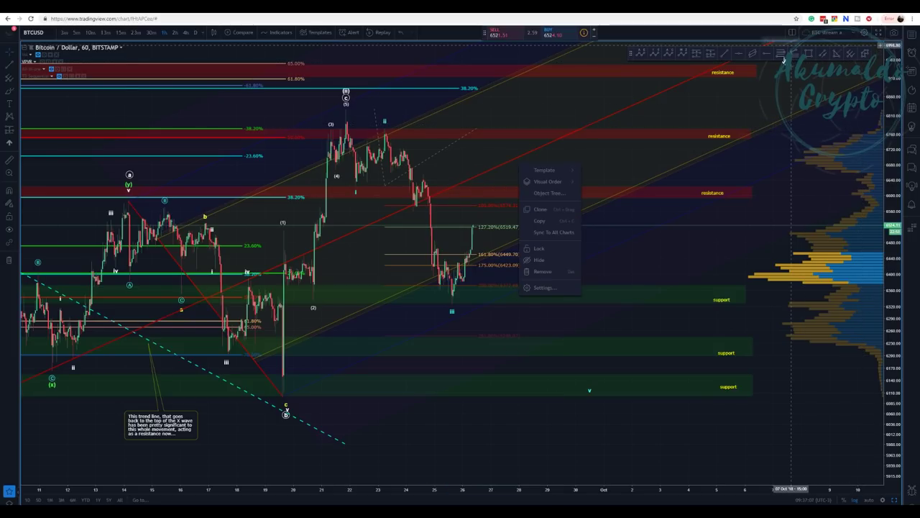
pyautogui.click(444, 128)
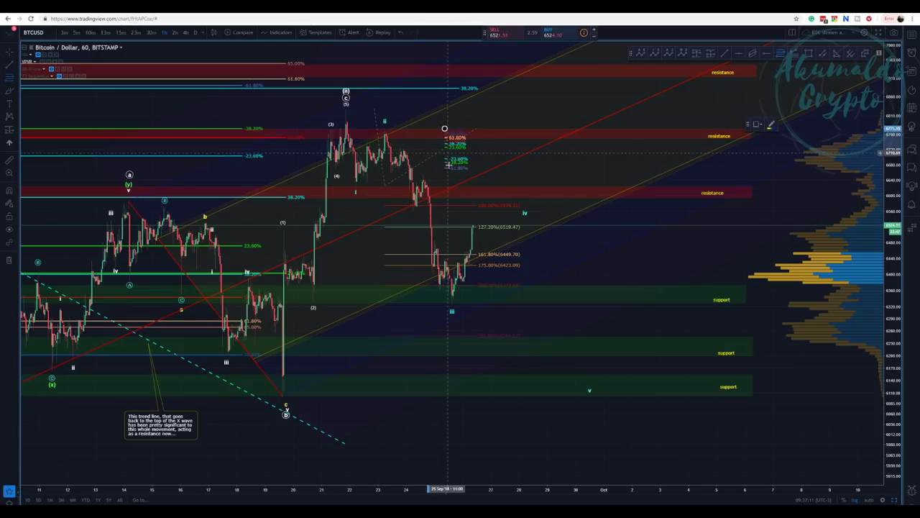
pyautogui.click(623, 304)
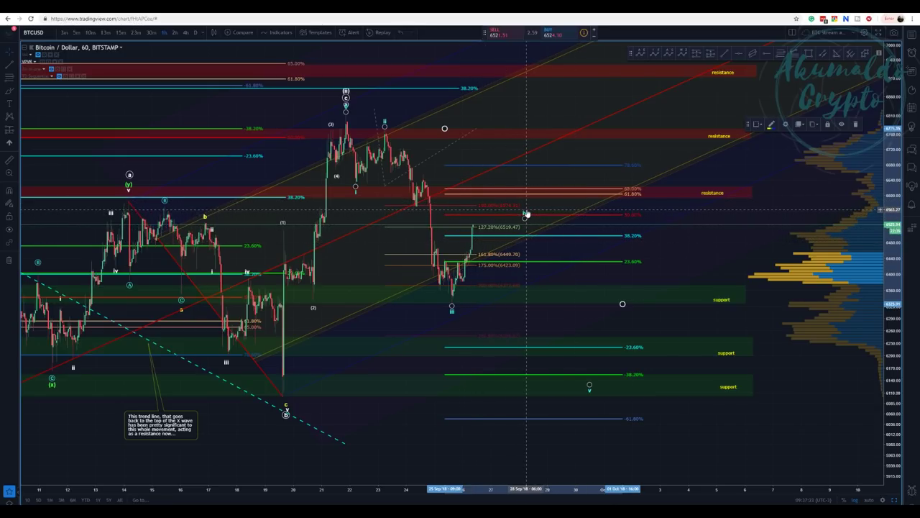
# Step: Place the wave iv label on the new retracement's 50% level at 28 September
pyautogui.moveTo(526, 215)
pyautogui.mouseDown()
pyautogui.moveTo(551, 213)
pyautogui.moveTo(535, 213)
pyautogui.mouseUp()
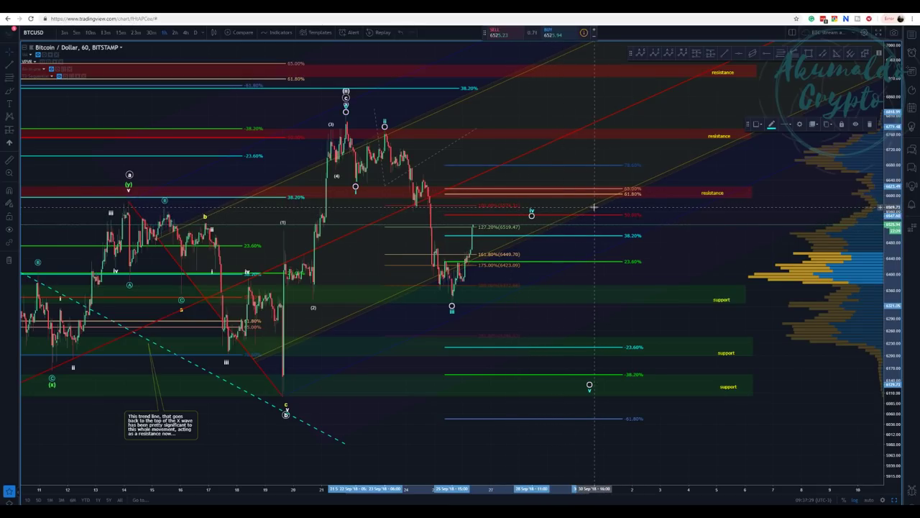
pyautogui.scroll(2, 594, 207)
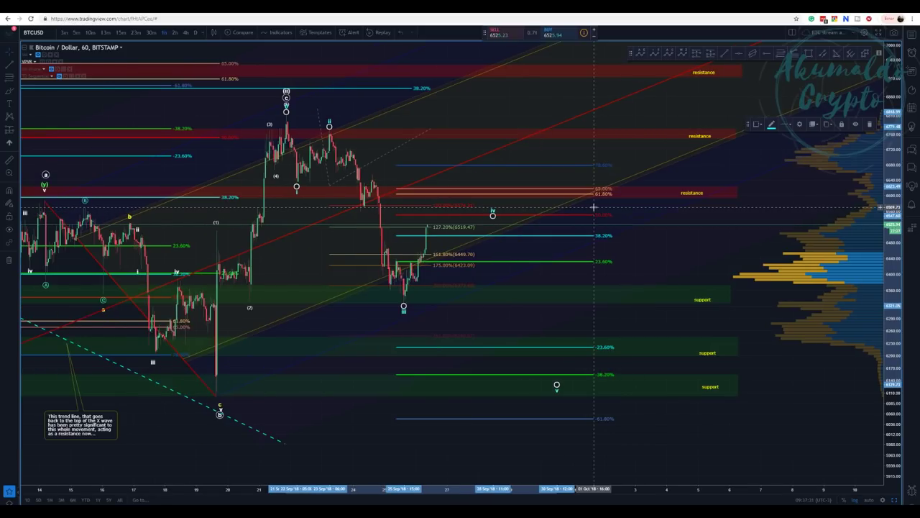
pyautogui.scroll(2, 594, 207)
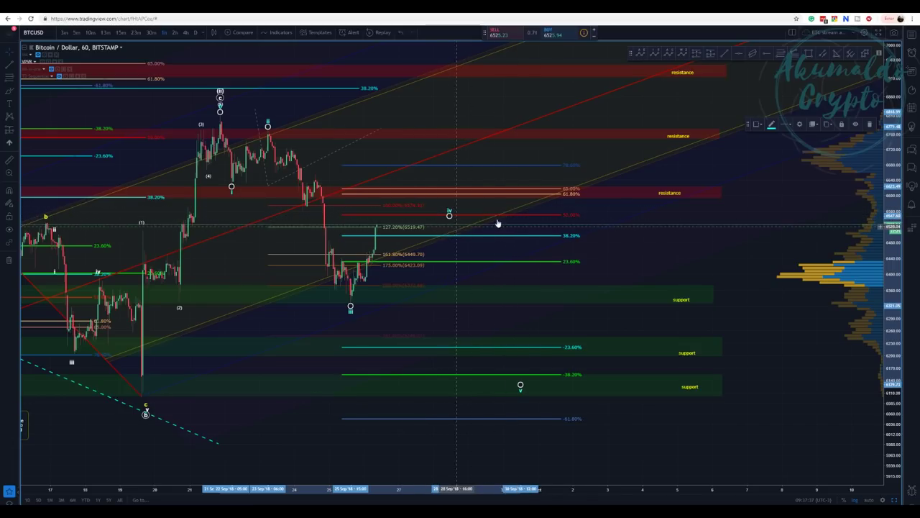
pyautogui.click(448, 218)
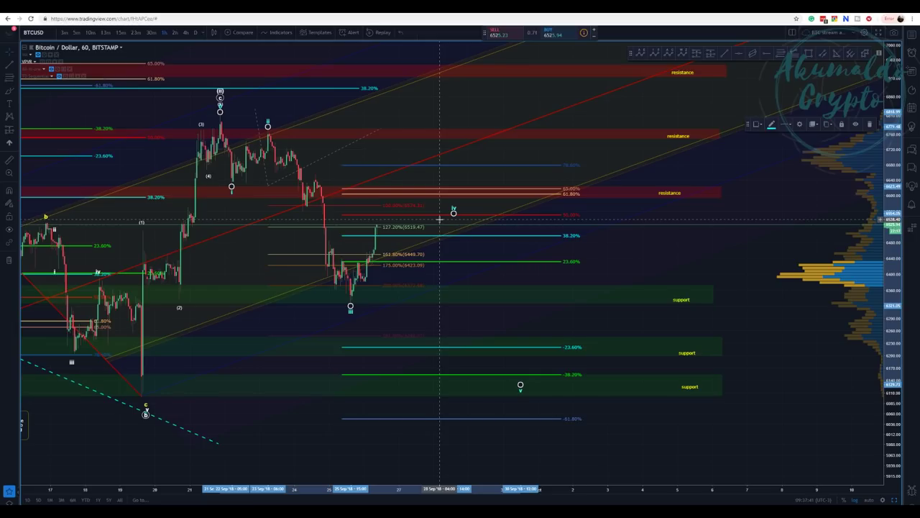
pyautogui.moveTo(453, 216); pyautogui.dragTo(456, 212)
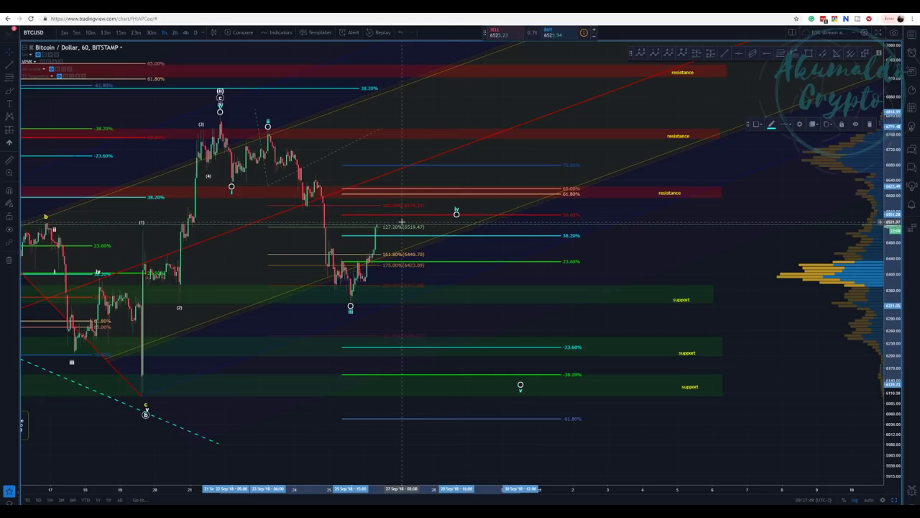
# Step: Replace the old trend-based Fibonacci extension with one from the wave iii low through the first bounce's high to the pullback low
pyautogui.click(355, 228)
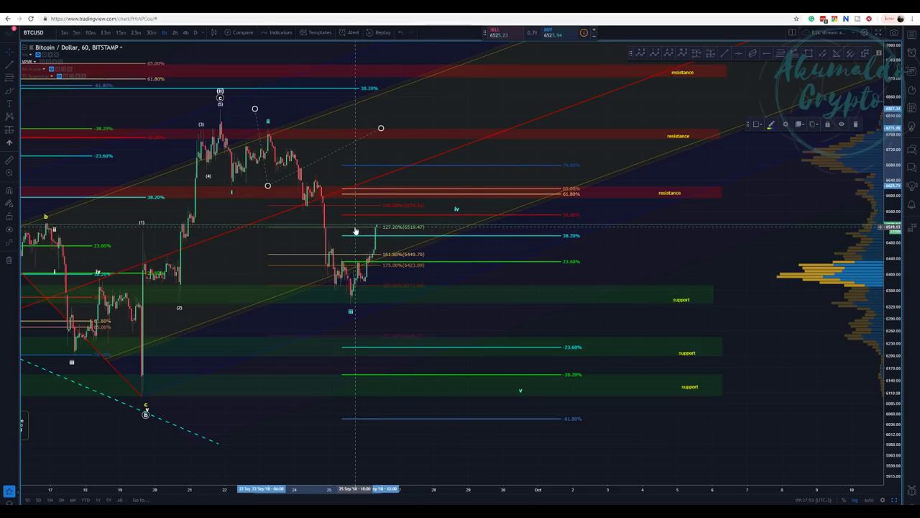
pyautogui.rightClick(355, 229)
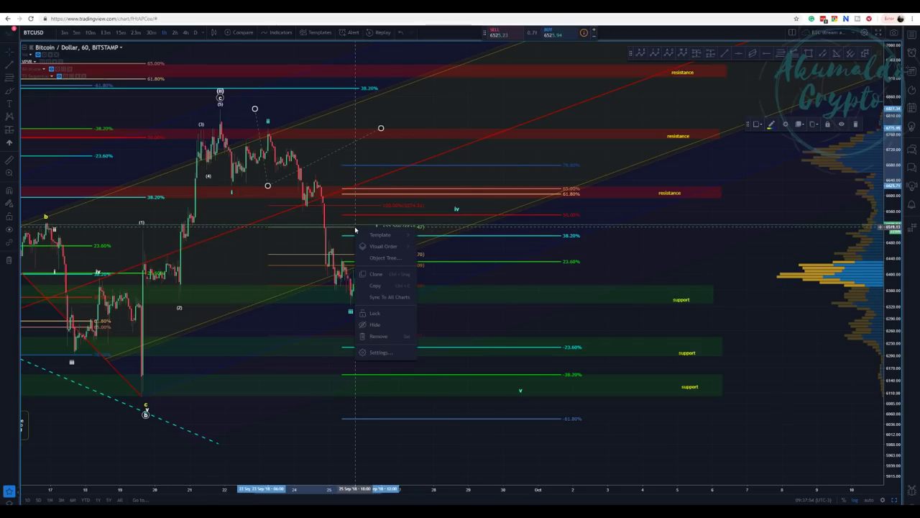
pyautogui.click(377, 336)
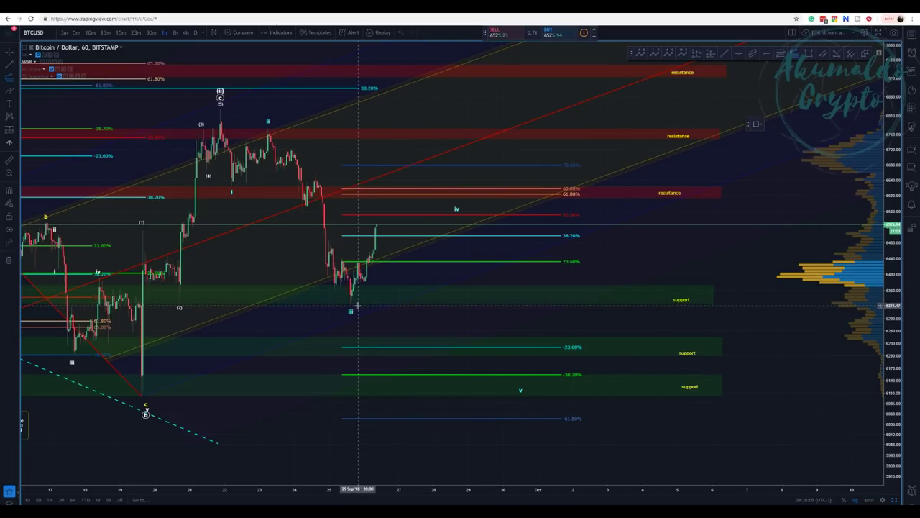
pyautogui.click(357, 303)
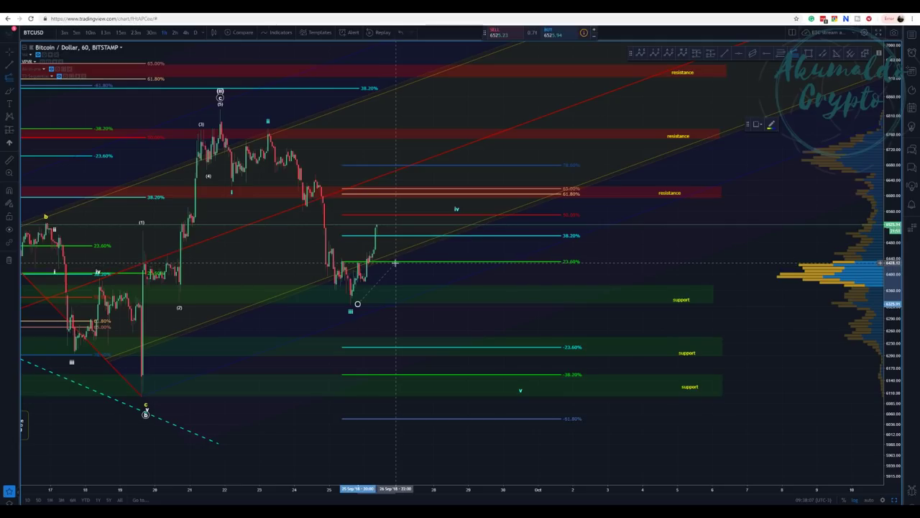
pyautogui.click(395, 262)
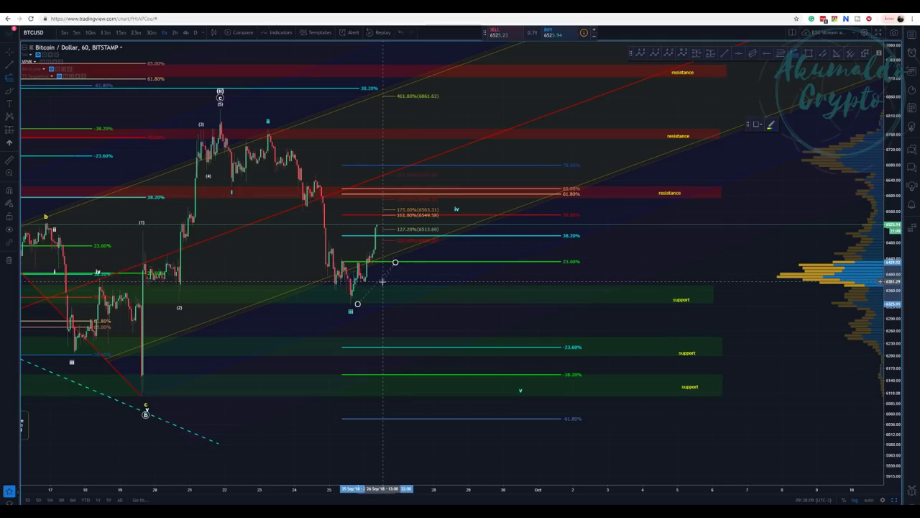
pyautogui.click(381, 281)
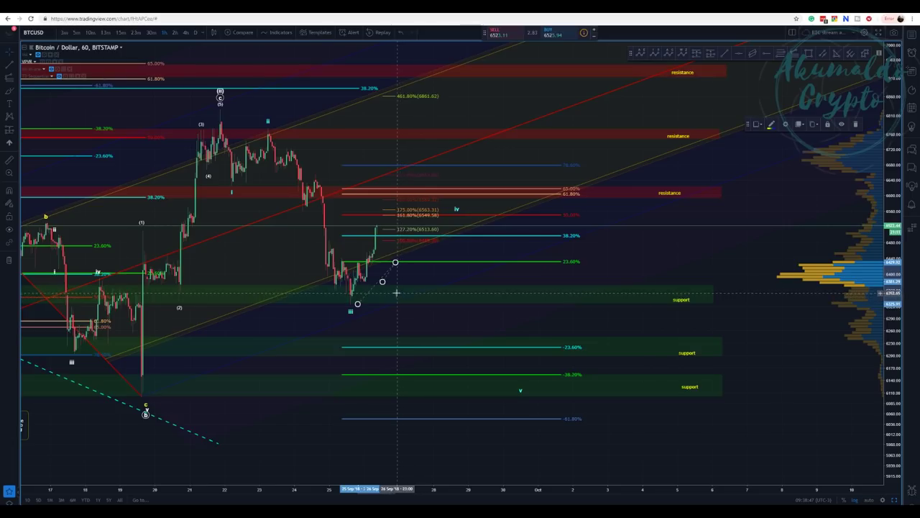
# Step: Draw an ABC correction from the wave iii low, with b at the 26 September pullback and c near the 161.80% extension
pyautogui.click(664, 55)
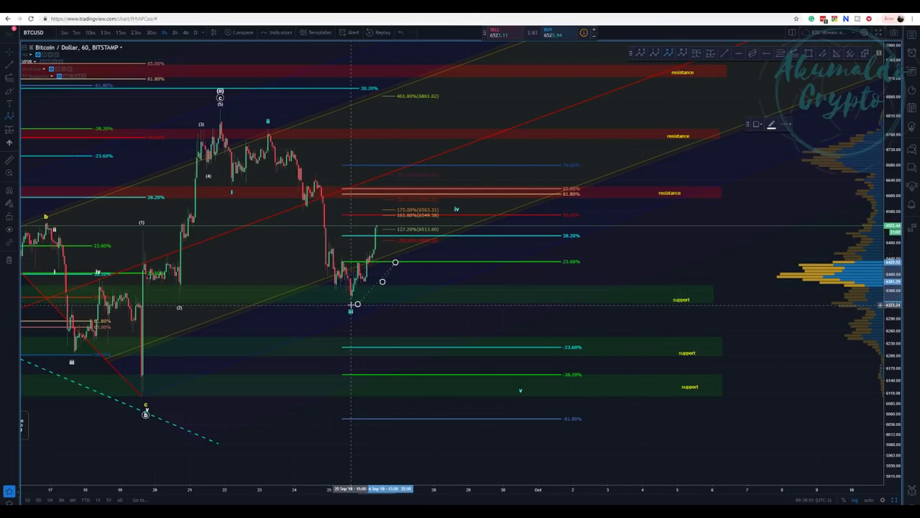
pyautogui.click(350, 304)
pyautogui.click(357, 255)
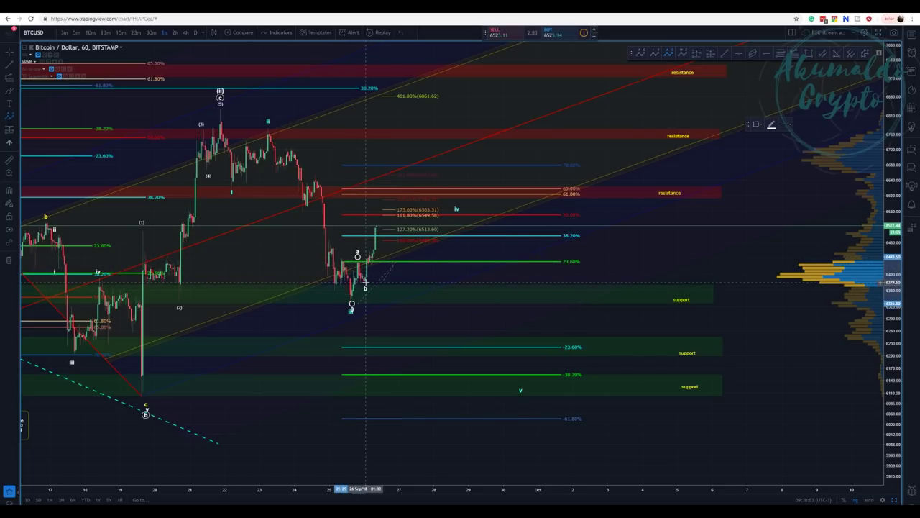
pyautogui.click(365, 282)
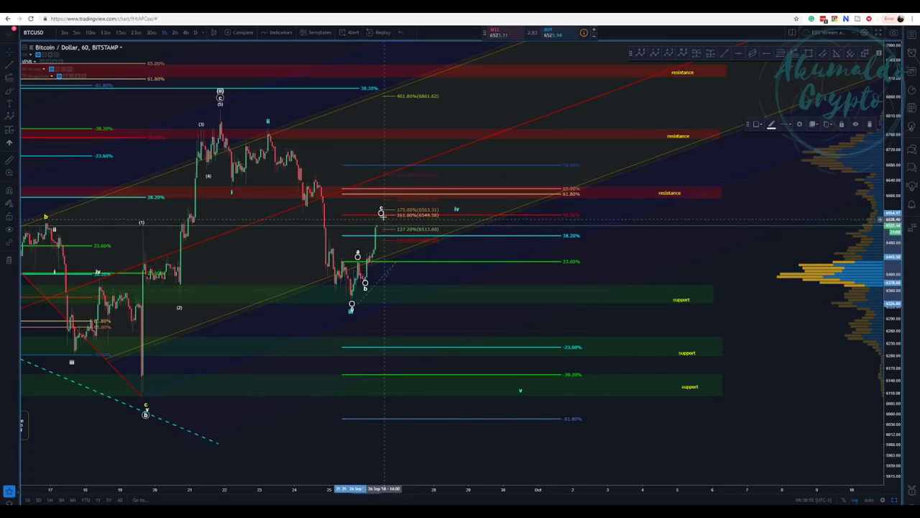
pyautogui.click(381, 212)
# Step: Set the ABC correction to the Submicro degree and align its (C) label with the 161.80% extension level
pyautogui.rightClick(382, 215)
pyautogui.moveTo(413, 356)
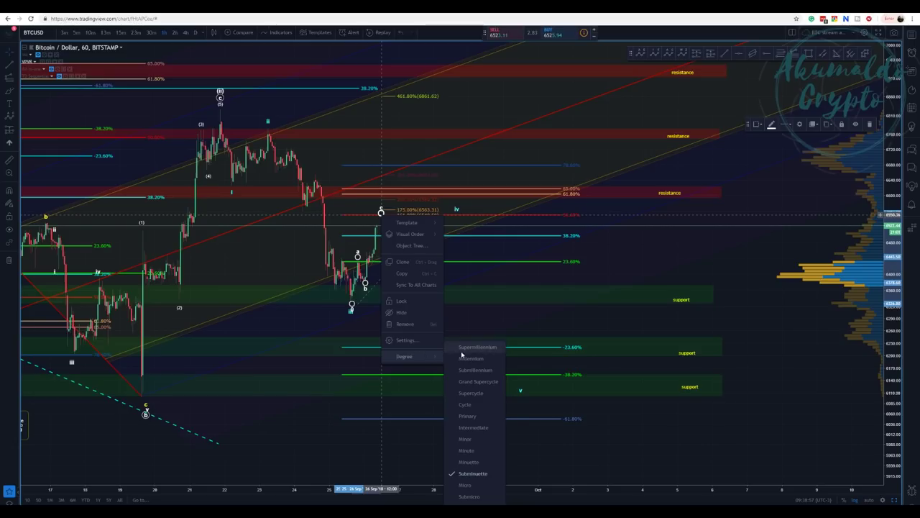
pyautogui.click(480, 496)
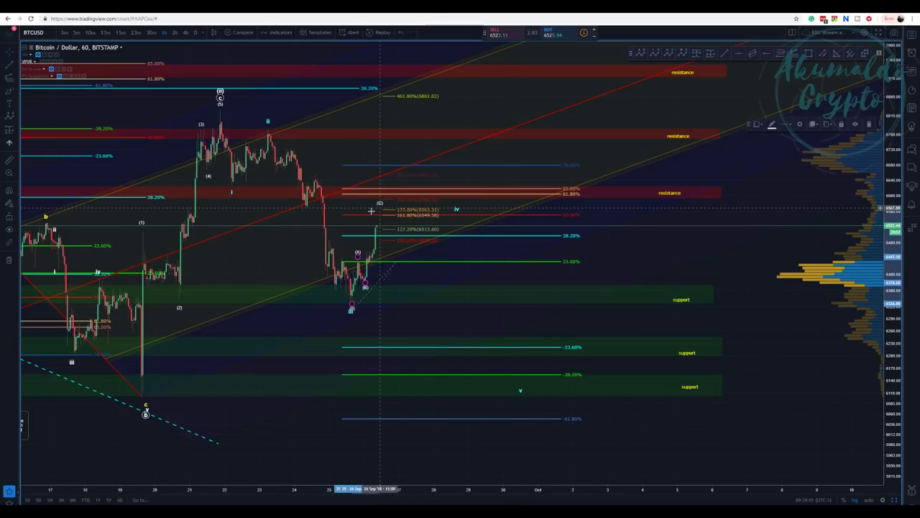
pyautogui.moveTo(381, 208); pyautogui.dragTo(380, 225)
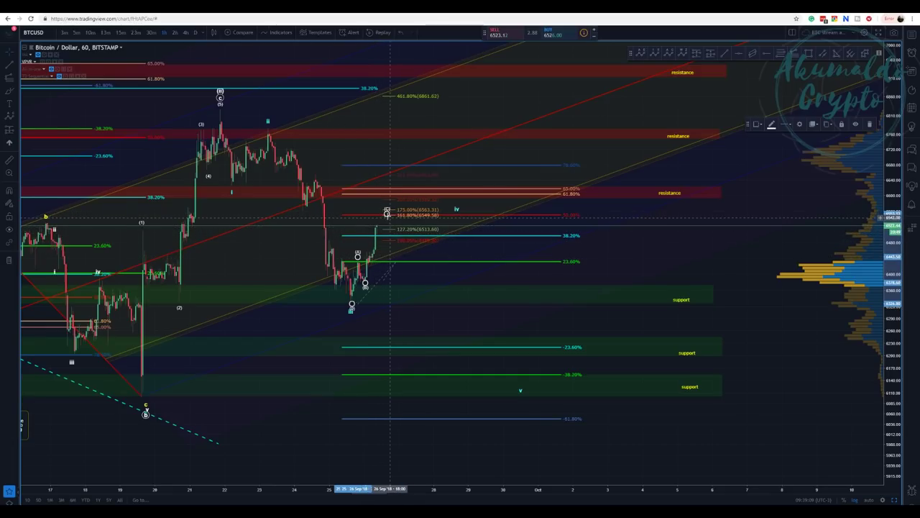
pyautogui.moveTo(388, 215); pyautogui.dragTo(390, 213)
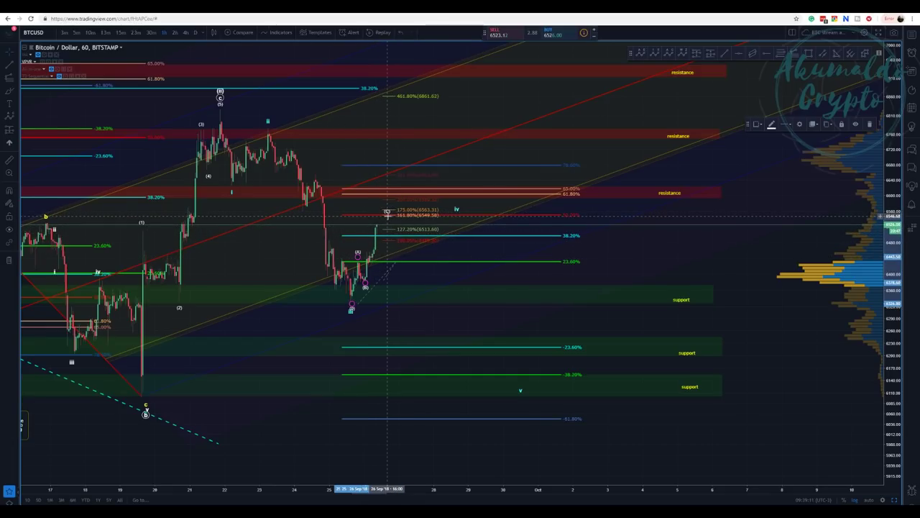
# Step: Check the RSI and CMF readings below the hourly price chart, and return to the full-height chart
pyautogui.doubleClick(381, 223)
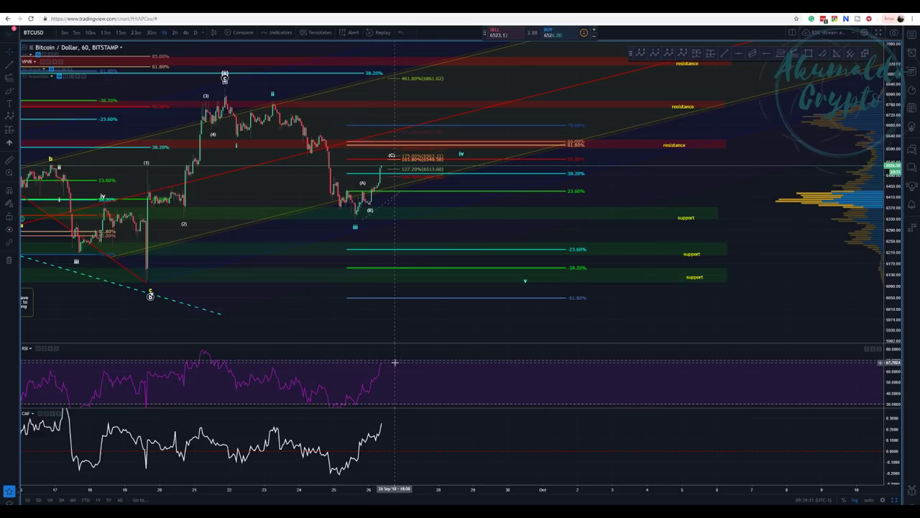
pyautogui.doubleClick(657, 314)
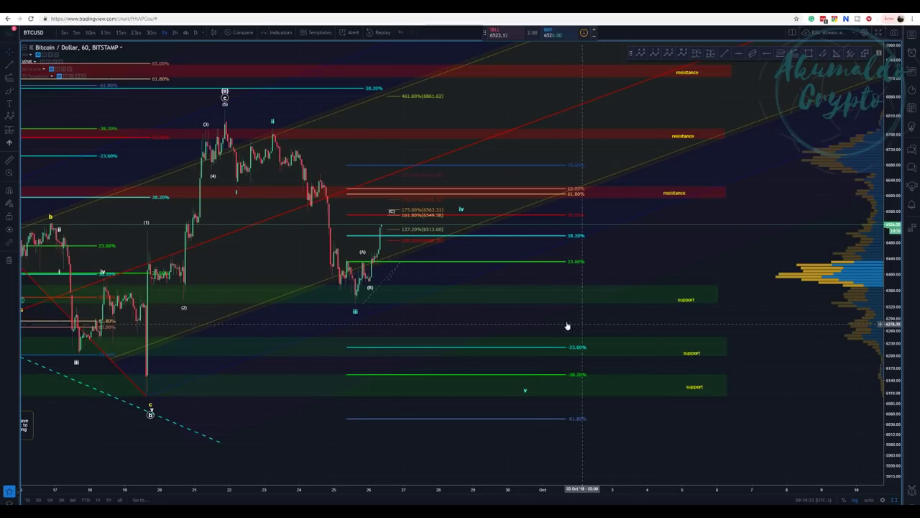
# Step: Nudge the middle support zone's label, and move the wave v target label to the -38.20% level at 30 September
pyautogui.click(536, 349)
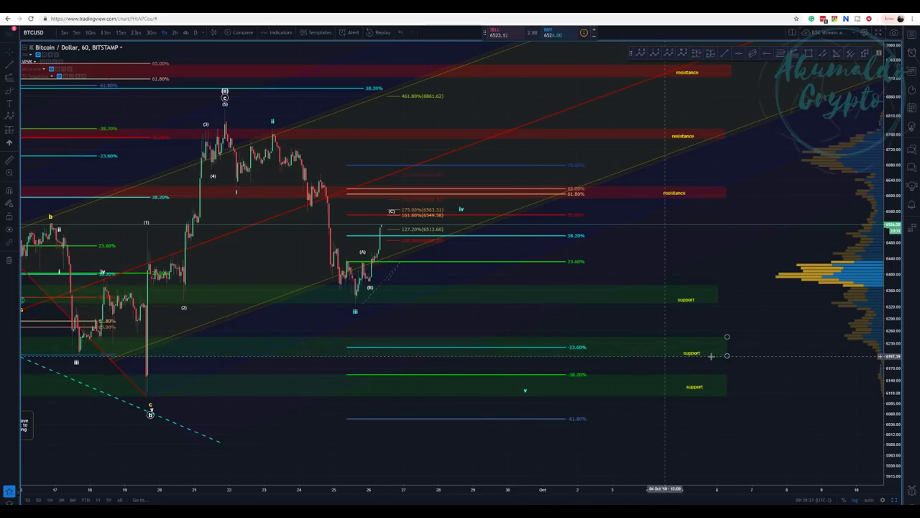
pyautogui.click(688, 347)
pyautogui.moveTo(688, 347); pyautogui.dragTo(686, 351)
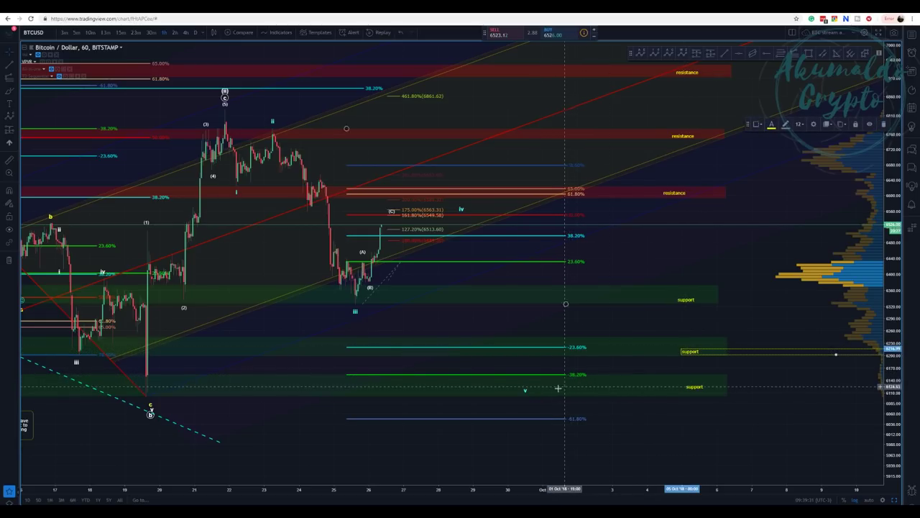
pyautogui.click(525, 391)
pyautogui.moveTo(525, 392); pyautogui.dragTo(399, 232)
pyautogui.moveTo(464, 258); pyautogui.dragTo(534, 370)
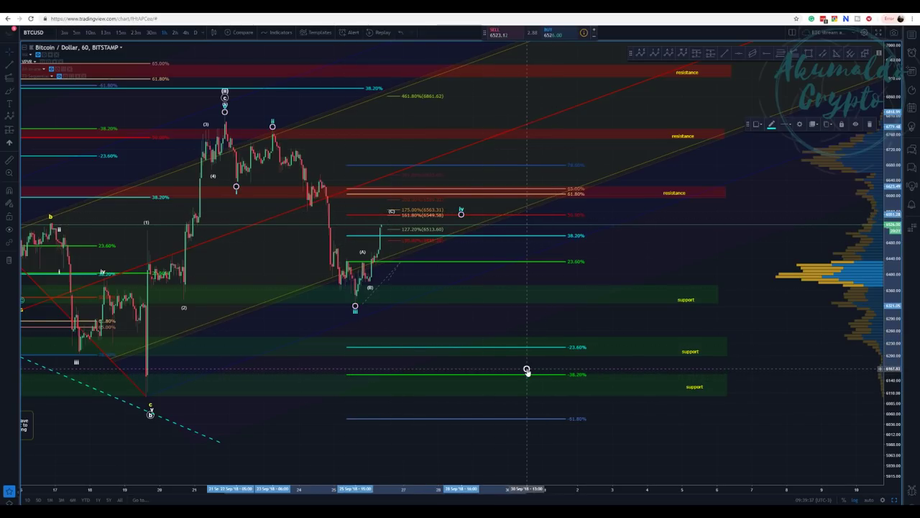
pyautogui.moveTo(527, 370); pyautogui.dragTo(526, 369)
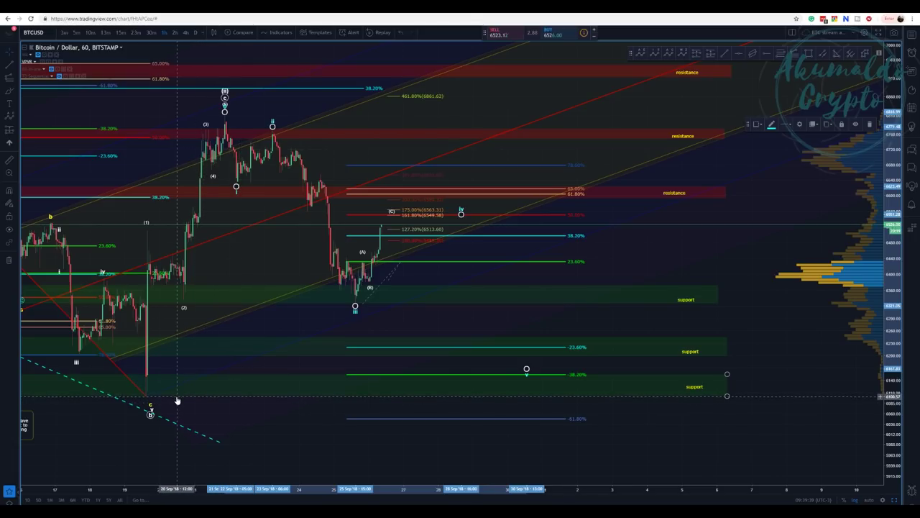
# Step: Realign the c and v wave labels with the 19 September low above the circled b
pyautogui.click(150, 403)
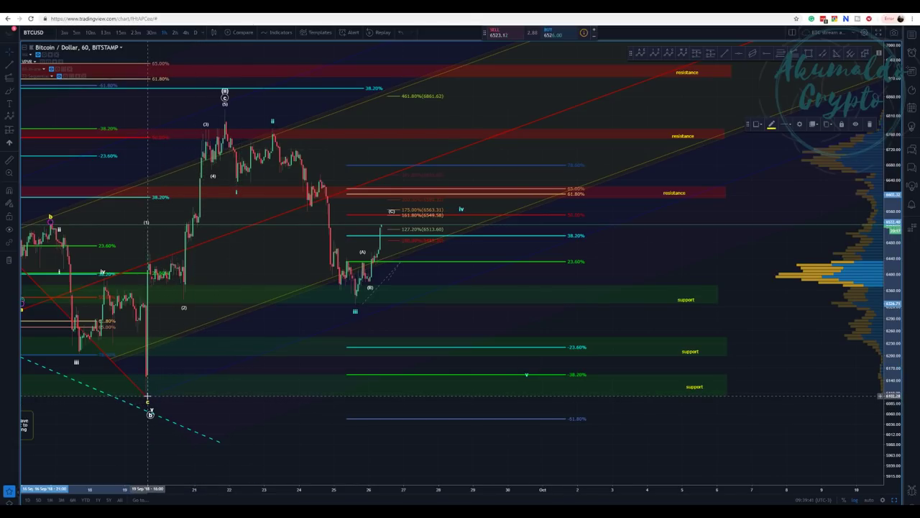
pyautogui.click(148, 403)
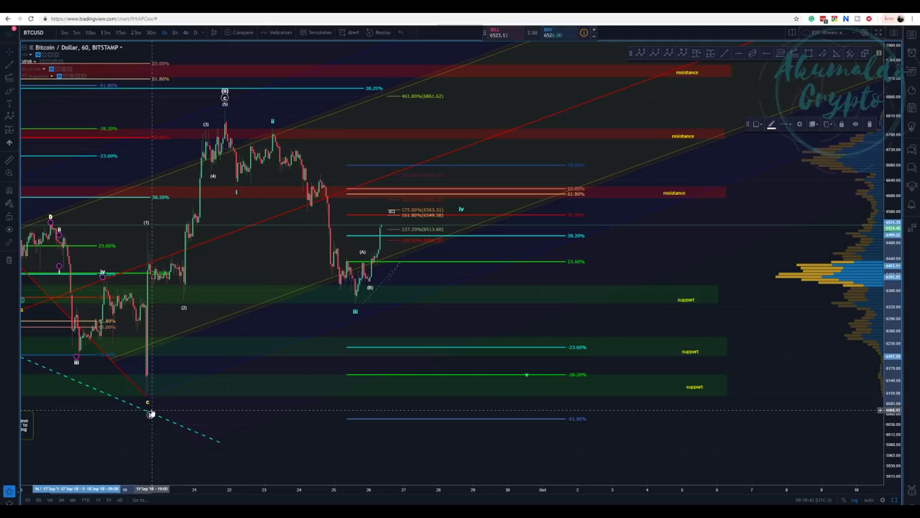
pyautogui.moveTo(147, 402)
pyautogui.mouseDown()
pyautogui.moveTo(150, 415)
pyautogui.moveTo(291, 402)
pyautogui.mouseUp()
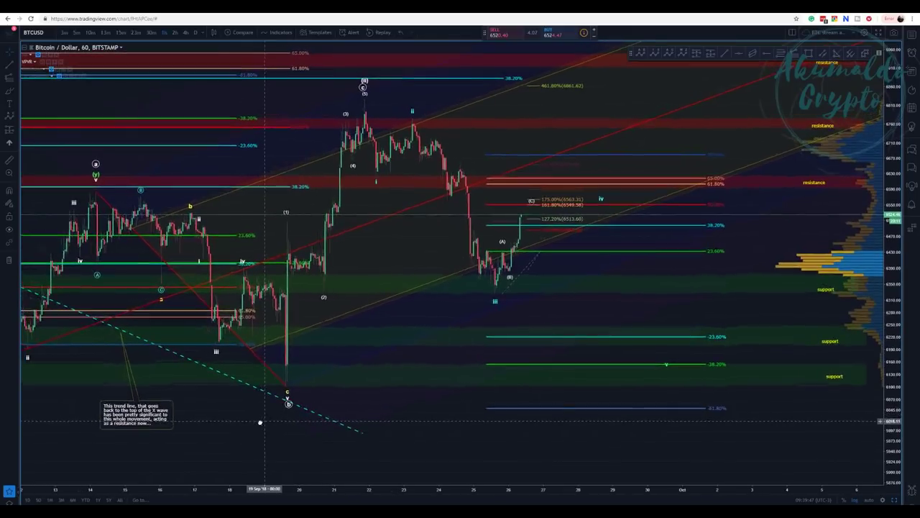
# Step: Move the wave v target label just above the -23.60% level at 30 September, and wave iv to the 50% level at 28 September
pyautogui.moveTo(75, 416); pyautogui.dragTo(194, 381)
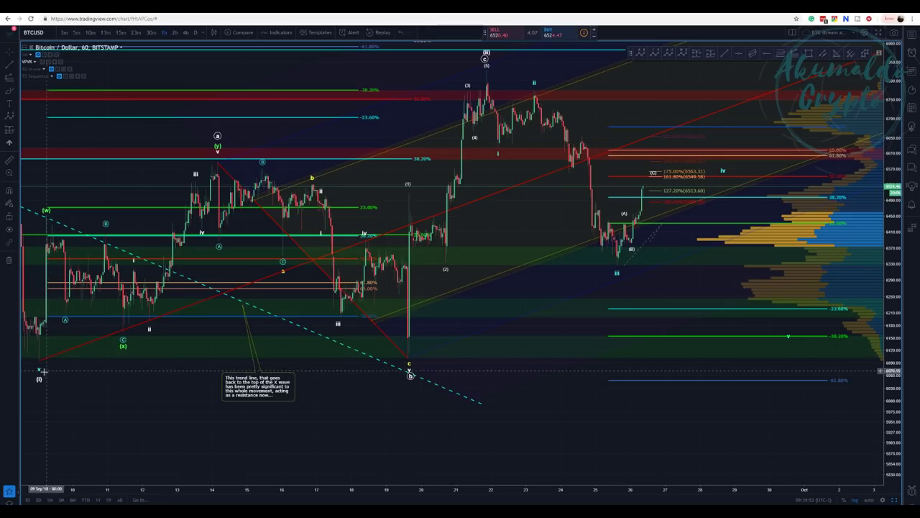
pyautogui.moveTo(822, 404); pyautogui.dragTo(595, 429)
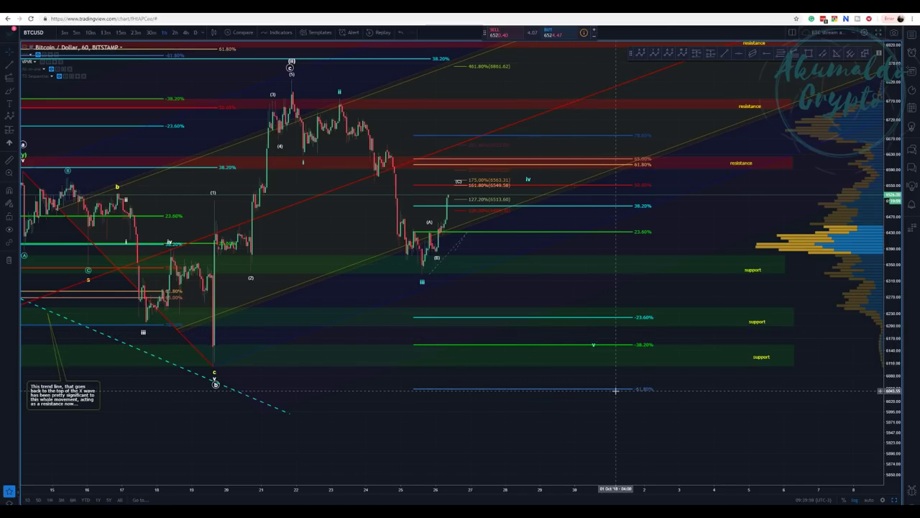
pyautogui.click(617, 389)
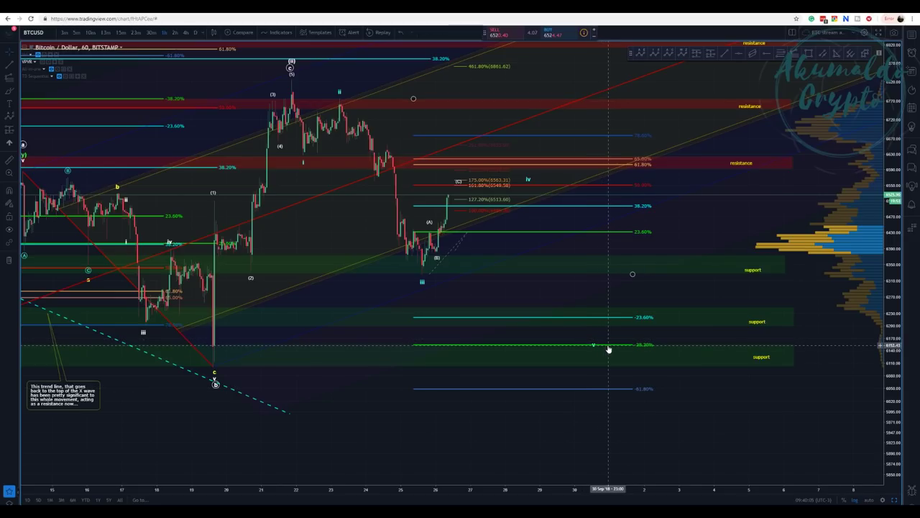
pyautogui.scroll(-1, 608, 348)
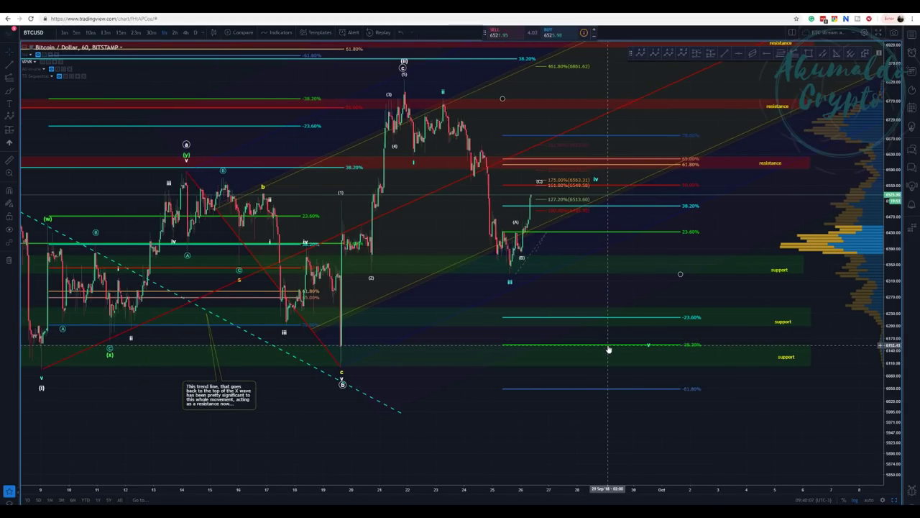
pyautogui.scroll(1, 766, 364)
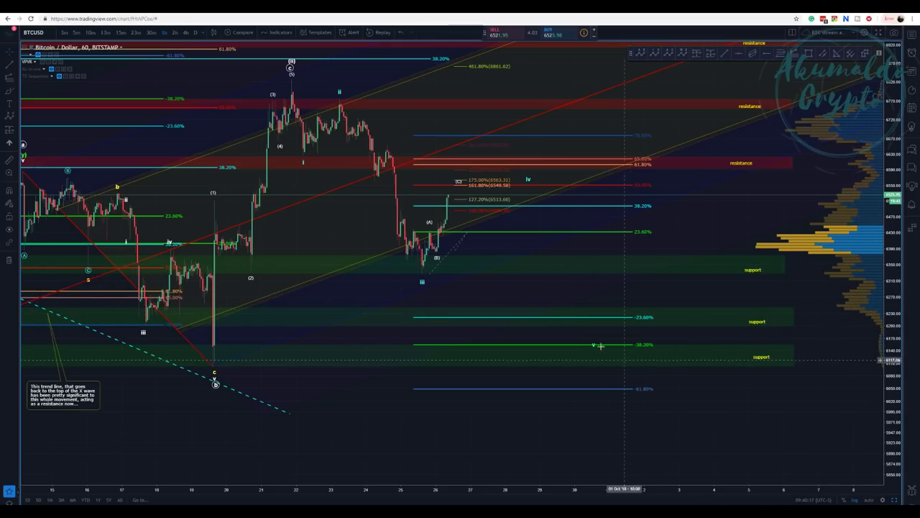
pyautogui.moveTo(596, 343); pyautogui.dragTo(603, 305)
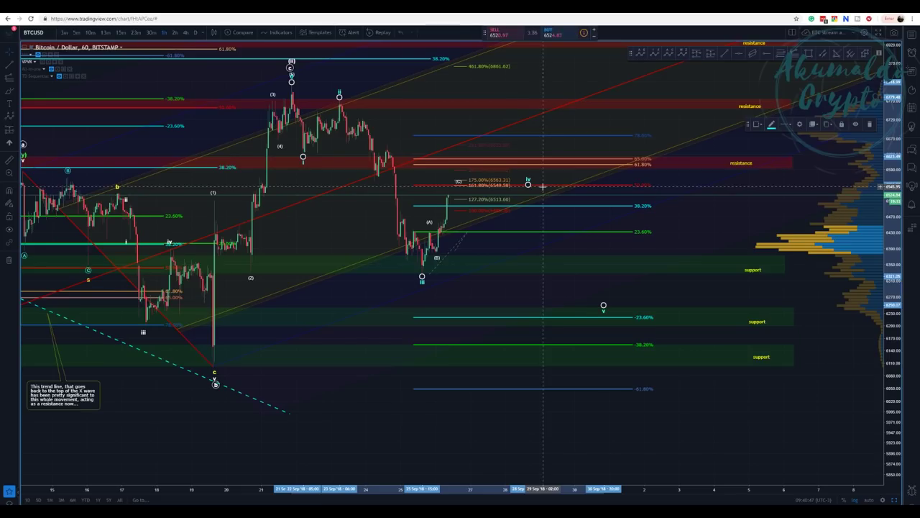
pyautogui.moveTo(537, 186); pyautogui.dragTo(521, 185)
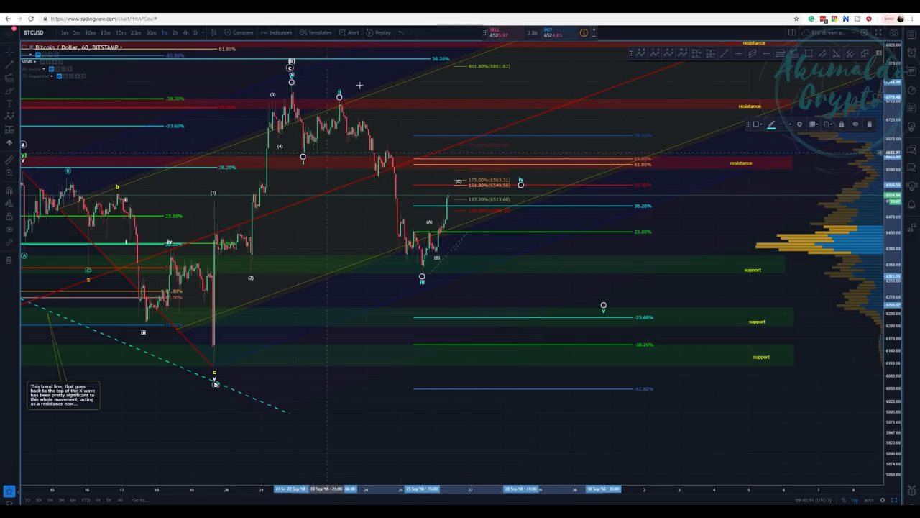
# Step: Examine the hourly wave count, highlighting the circled a-b-c correction and the (1)-(5) impulse within its wave c
pyautogui.scroll(-2, 465, 220)
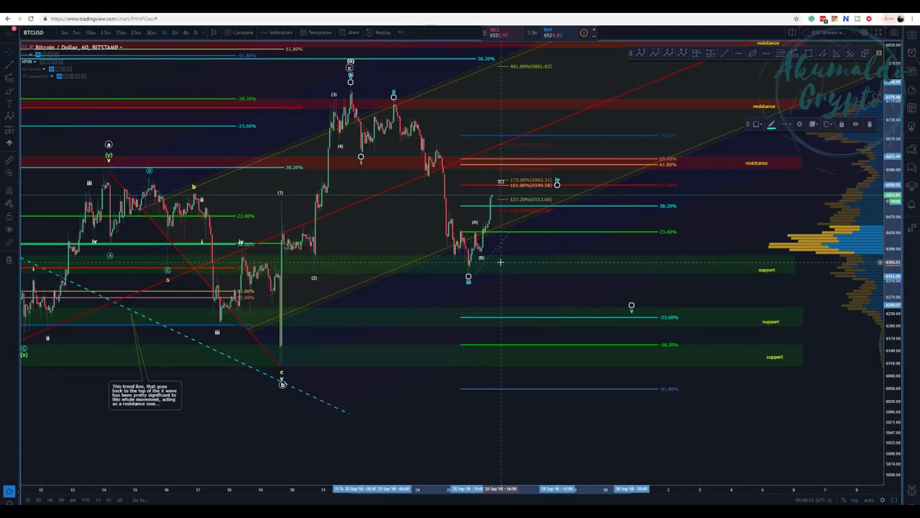
pyautogui.scroll(1, 465, 220)
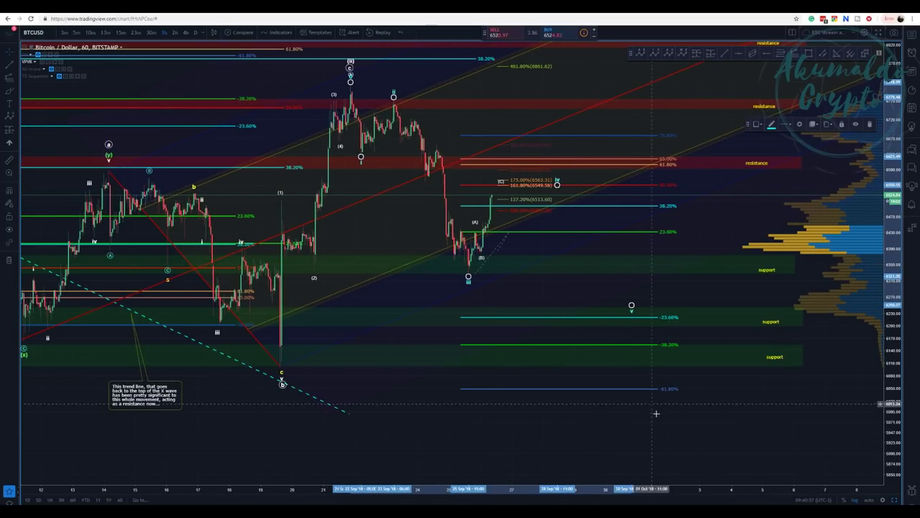
pyautogui.scroll(-2, 590, 339)
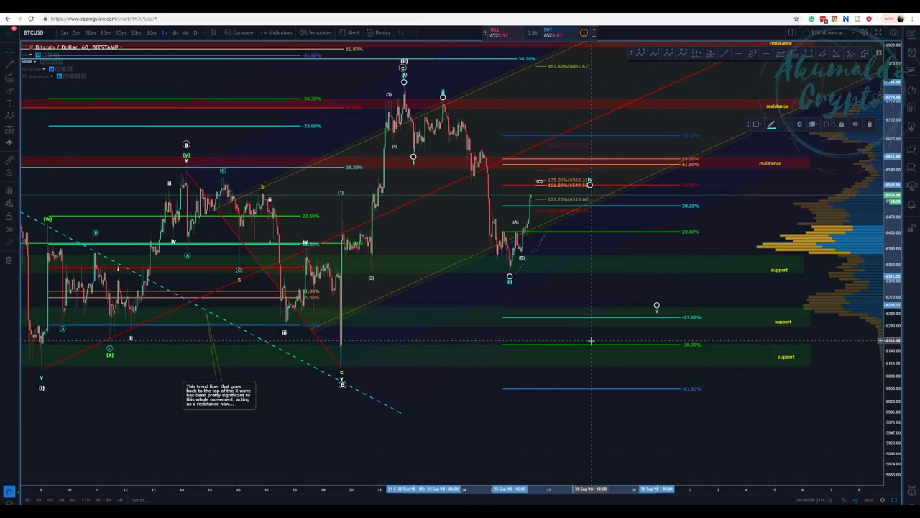
pyautogui.scroll(1, 591, 339)
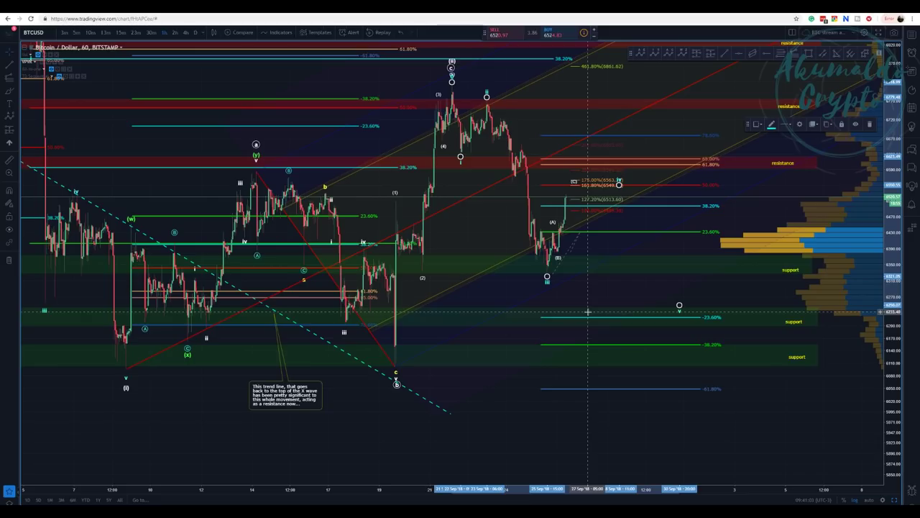
pyautogui.scroll(1, 588, 312)
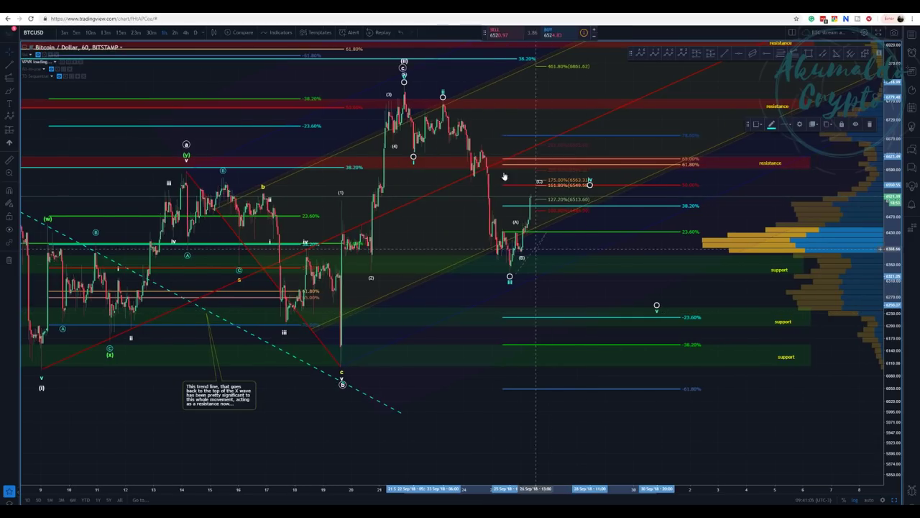
pyautogui.click(405, 66)
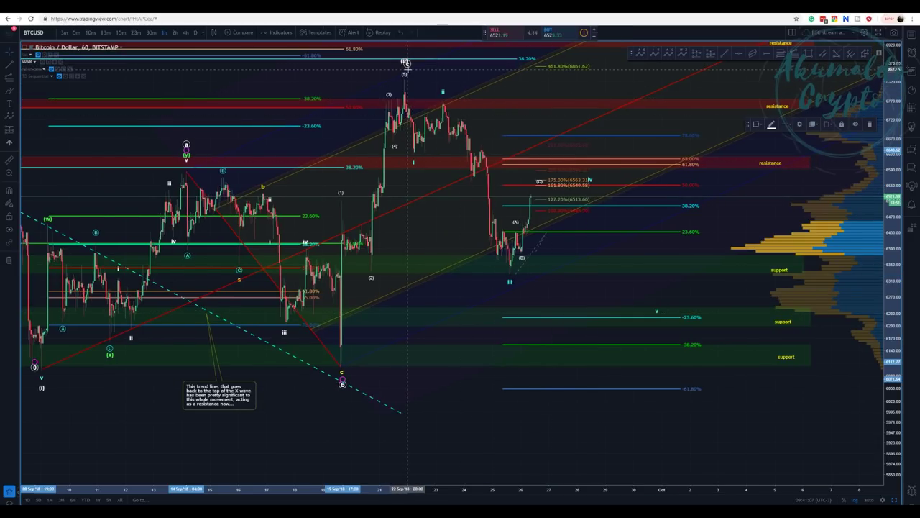
pyautogui.click(404, 75)
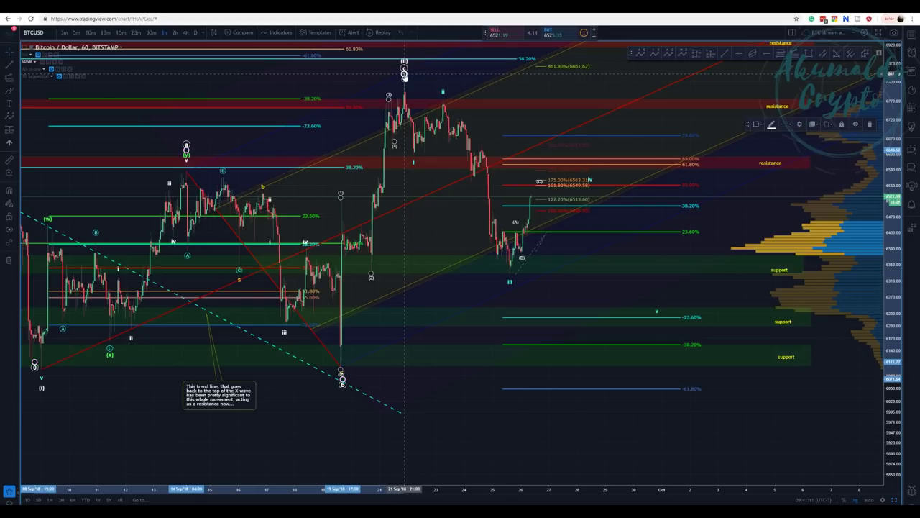
# Step: Switch to the daily Bitcoin chart and view the whole correction since the December 2017 high with its projected targets
pyautogui.scroll(-2, 457, 219)
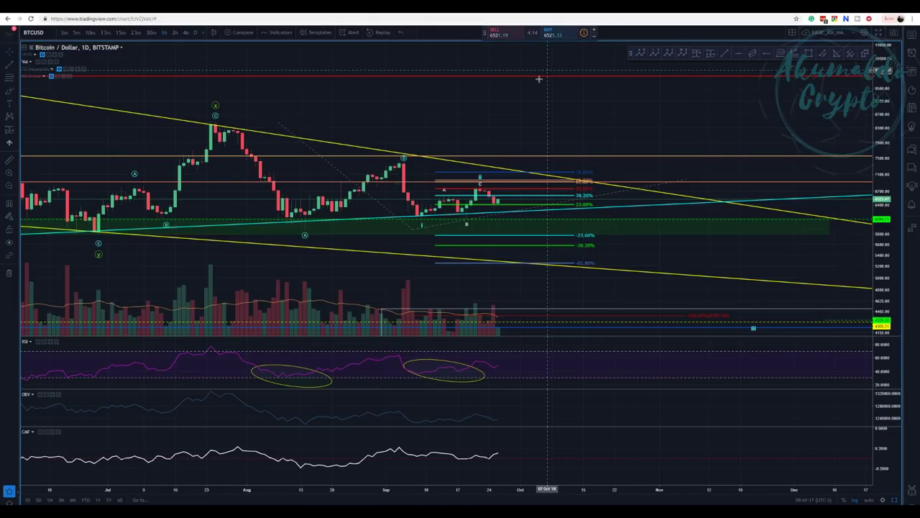
pyautogui.scroll(2, 531, 84)
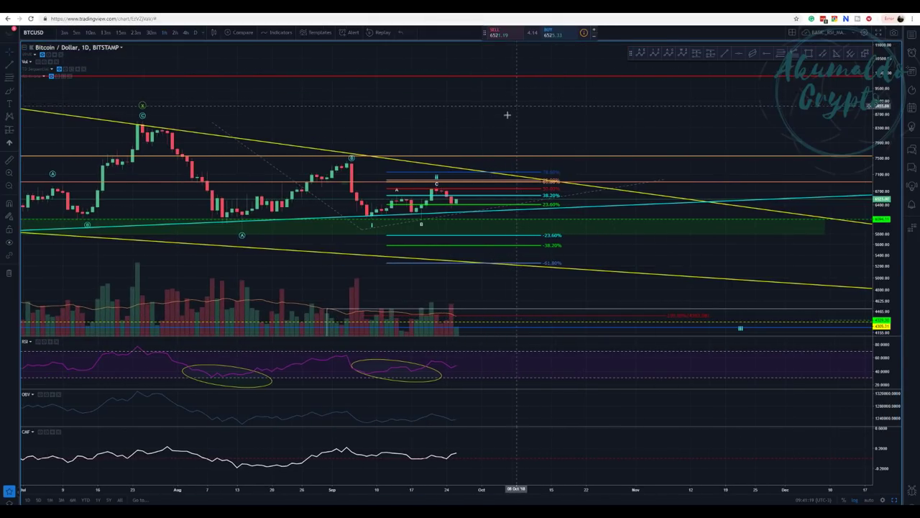
pyautogui.scroll(-3, 431, 116)
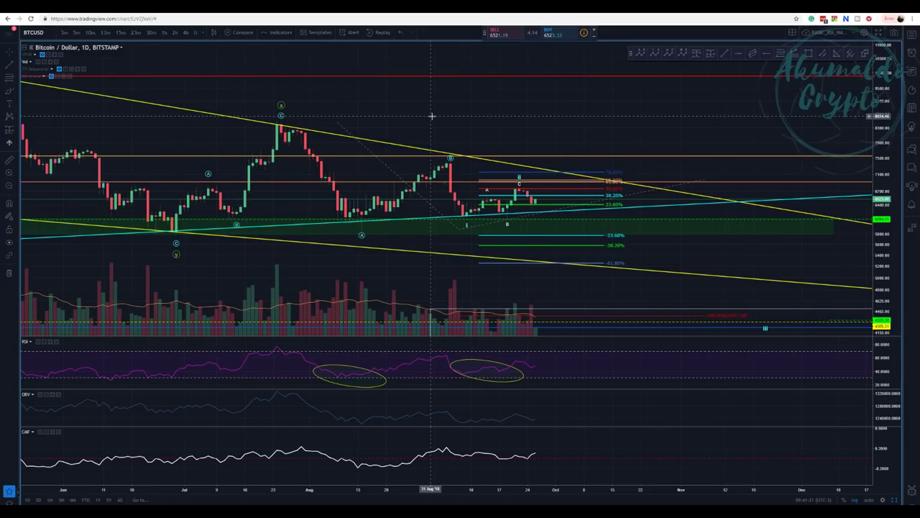
pyautogui.scroll(-6, 175, 139)
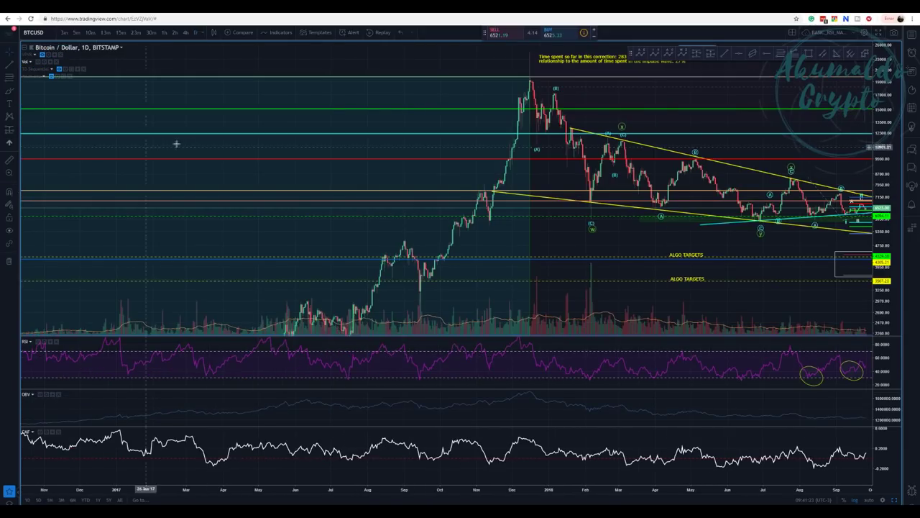
pyautogui.moveTo(501, 72); pyautogui.dragTo(162, 86)
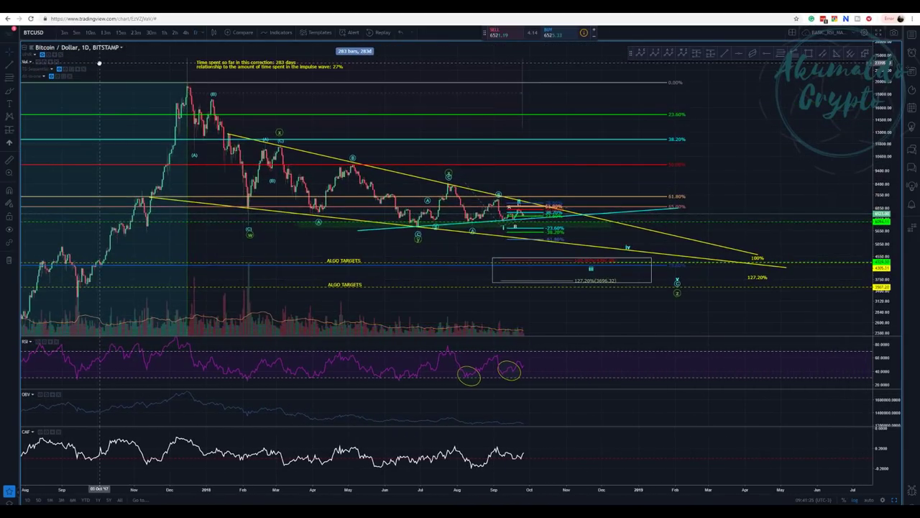
# Step: Nudge the circled w-x-y-x-z count slightly upward by its July 2018 x label, and realign its y label at the 30 June low
pyautogui.click(248, 233)
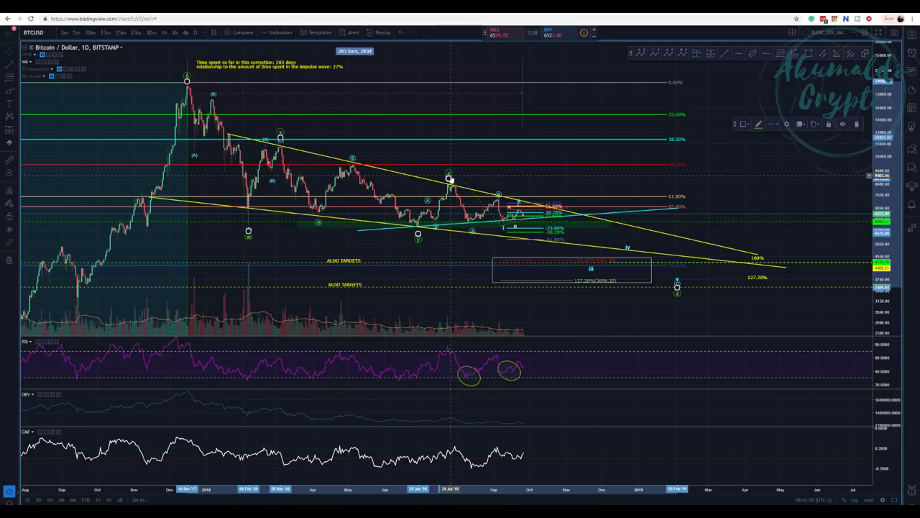
pyautogui.moveTo(449, 176); pyautogui.dragTo(449, 172)
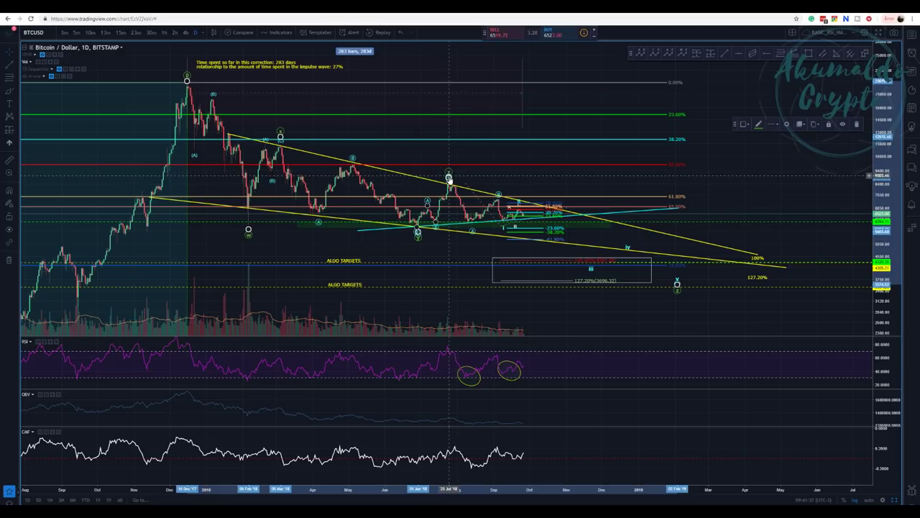
pyautogui.click(448, 178)
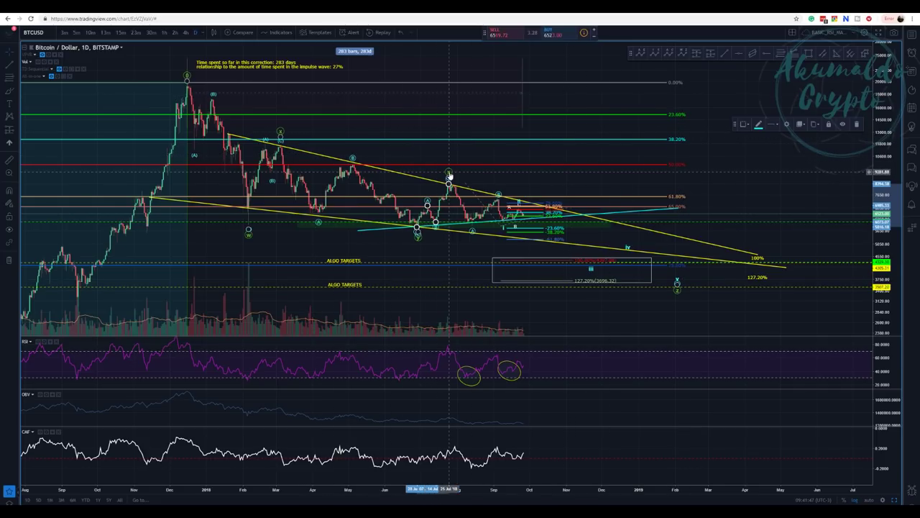
pyautogui.click(419, 238)
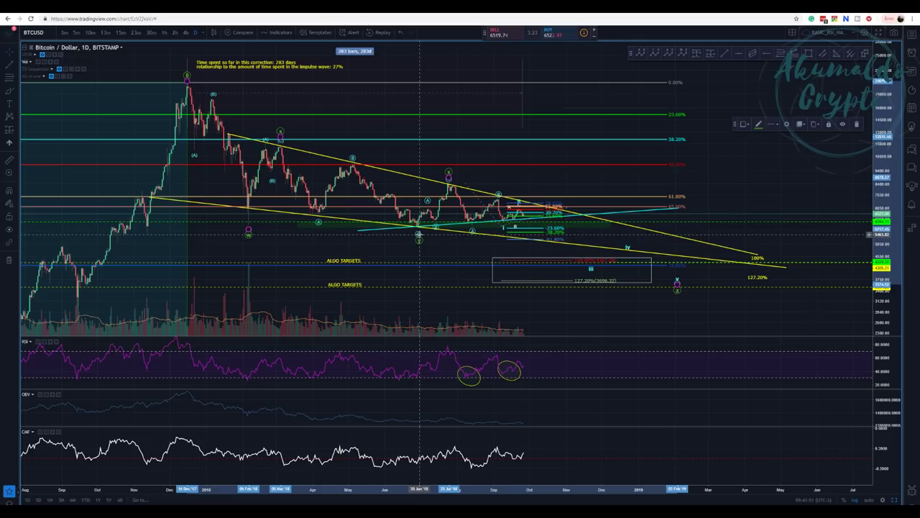
# Step: Try a Fibonacci retracement of the first major decline, starting at the 0.00% level in early January 2018
pyautogui.click(777, 54)
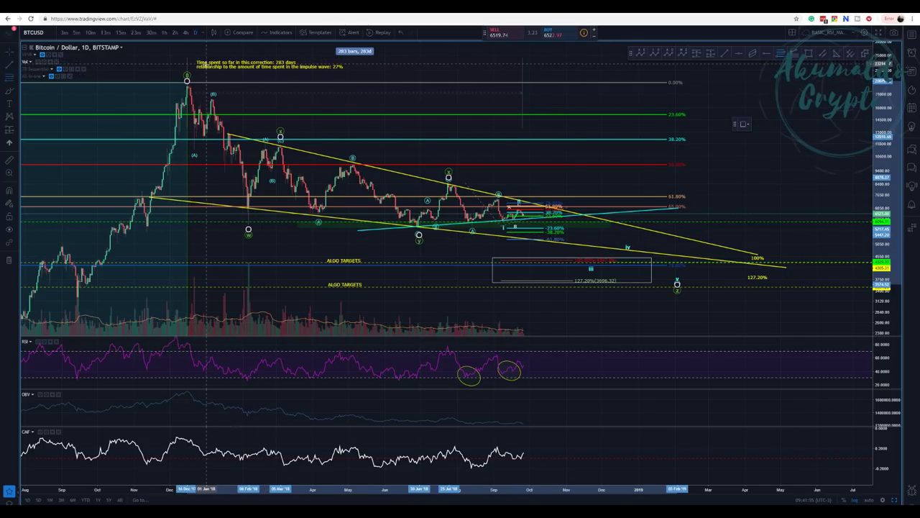
pyautogui.click(209, 83)
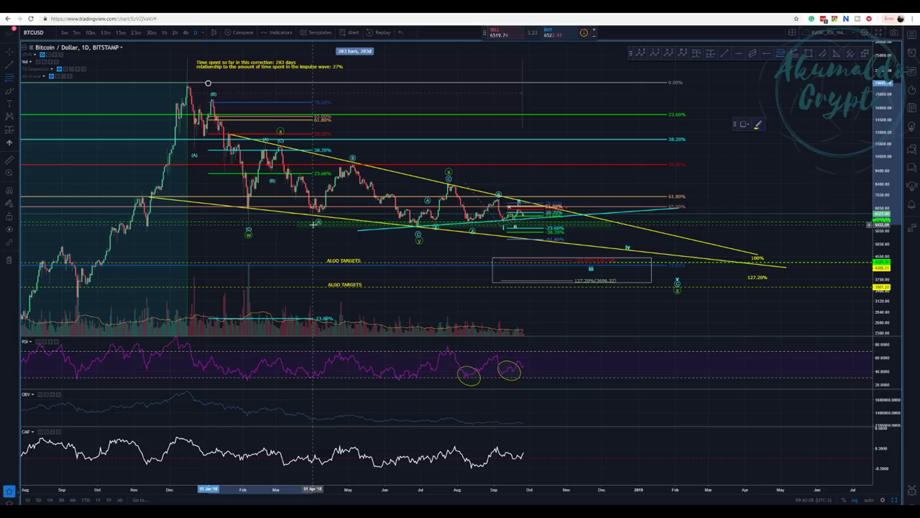
pyautogui.press('Escape')
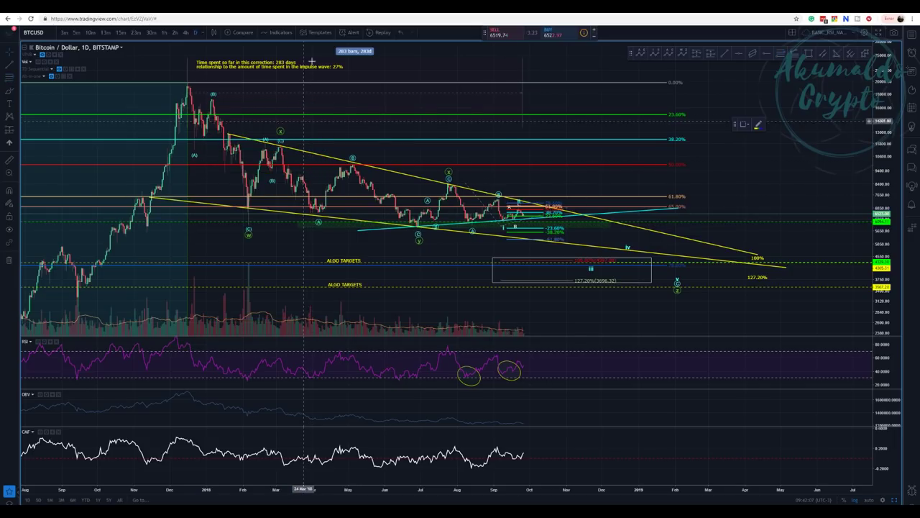
# Step: Draw a trial Fibonacci retracement from the early March 2018 high to 3 June 2018, and remove it
pyautogui.click(781, 54)
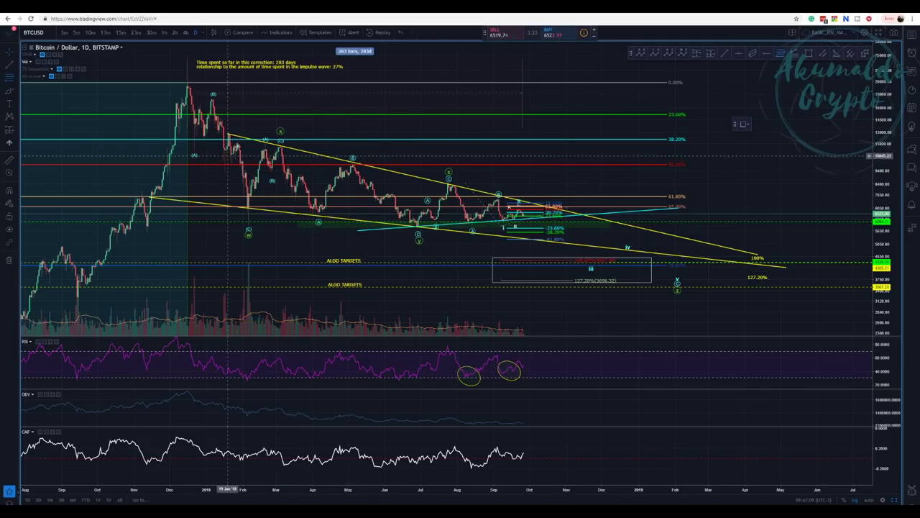
pyautogui.click(277, 143)
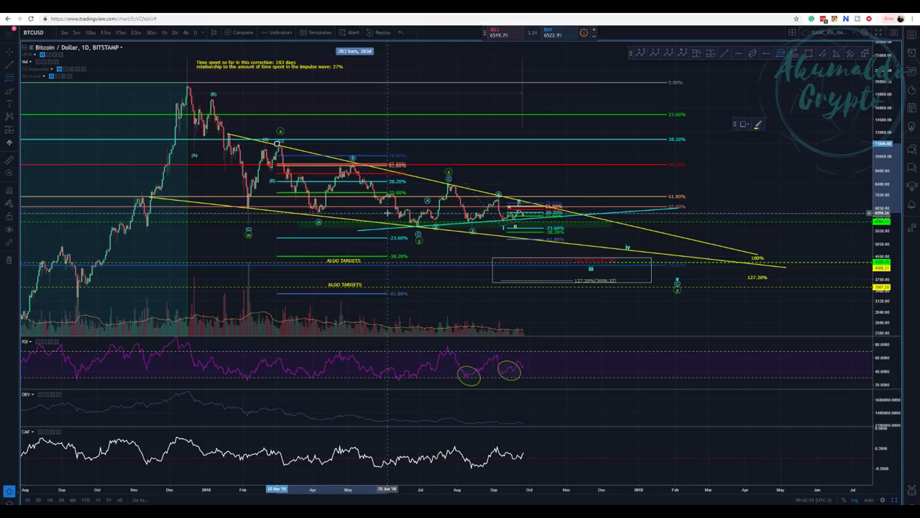
pyautogui.click(387, 213)
pyautogui.rightClick(388, 159)
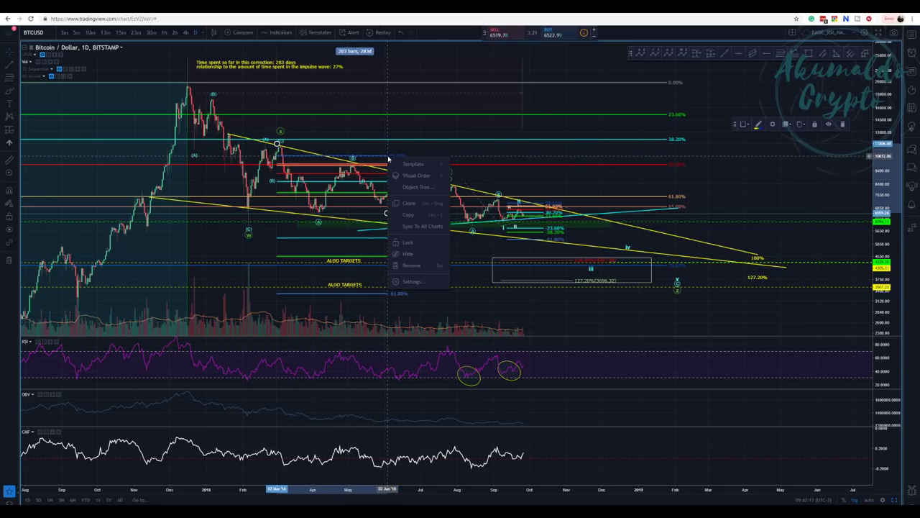
pyautogui.click(414, 266)
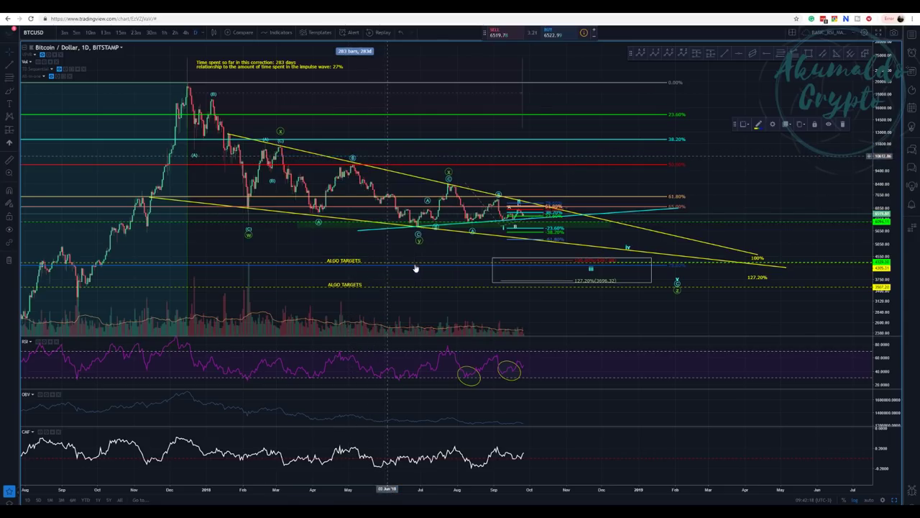
# Step: Try a Fibonacci retracement starting on the red 50% level at 31 May 2018, and cancel it
pyautogui.click(785, 52)
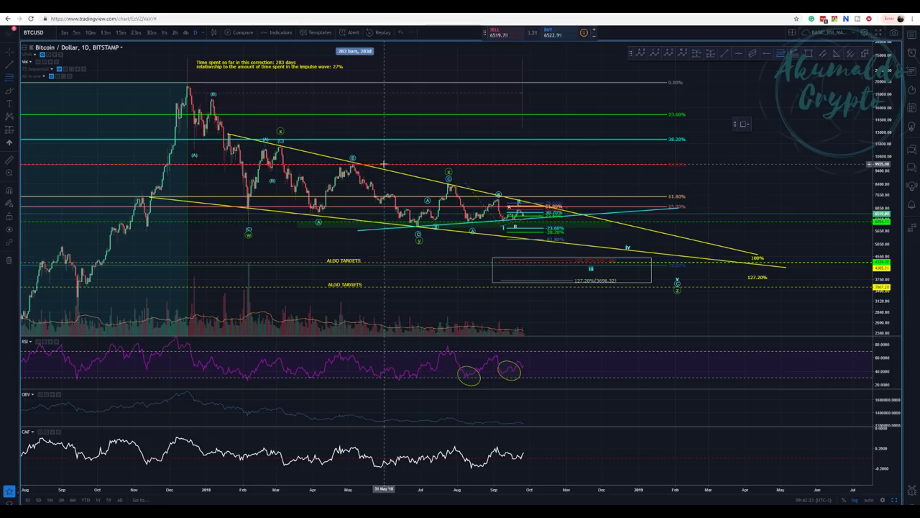
pyautogui.click(383, 164)
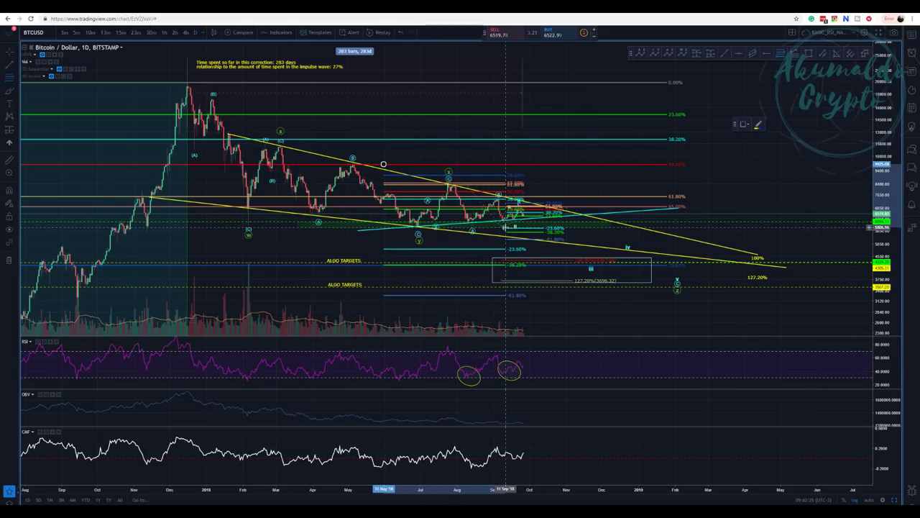
pyautogui.press('Escape')
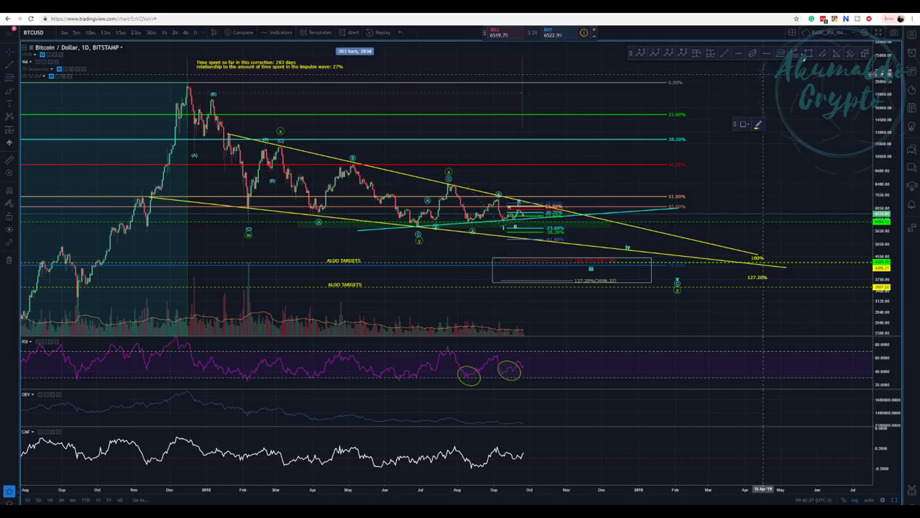
pyautogui.click(461, 184)
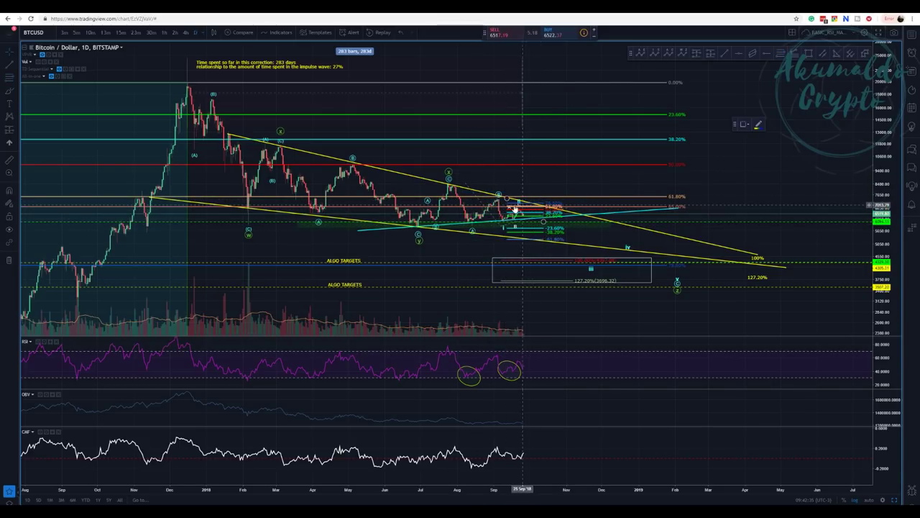
pyautogui.press('Escape')
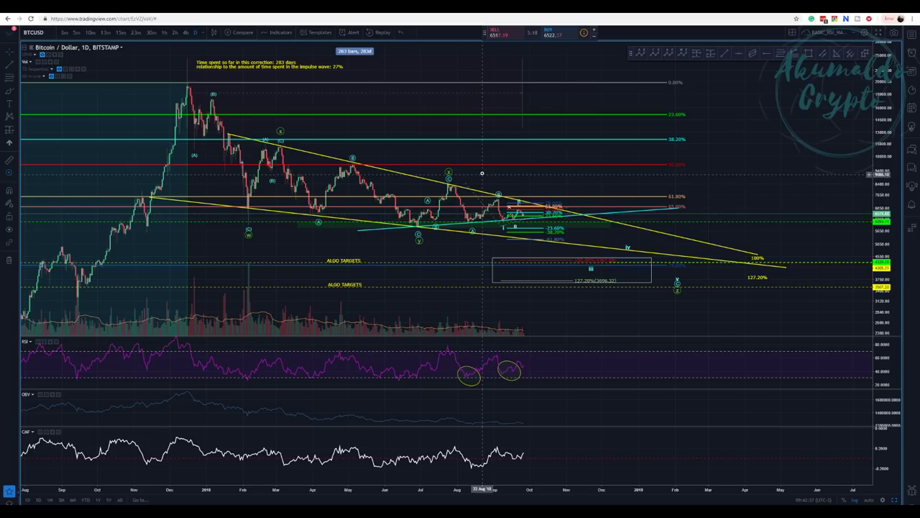
# Step: Remove the existing Fibonacci retracement over the September 2018 decline
pyautogui.scroll(5, 597, 252)
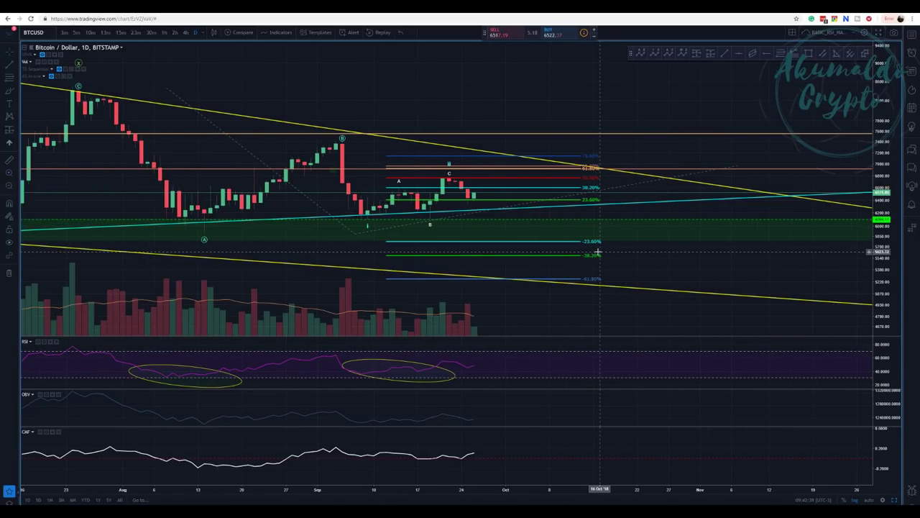
pyautogui.click(781, 53)
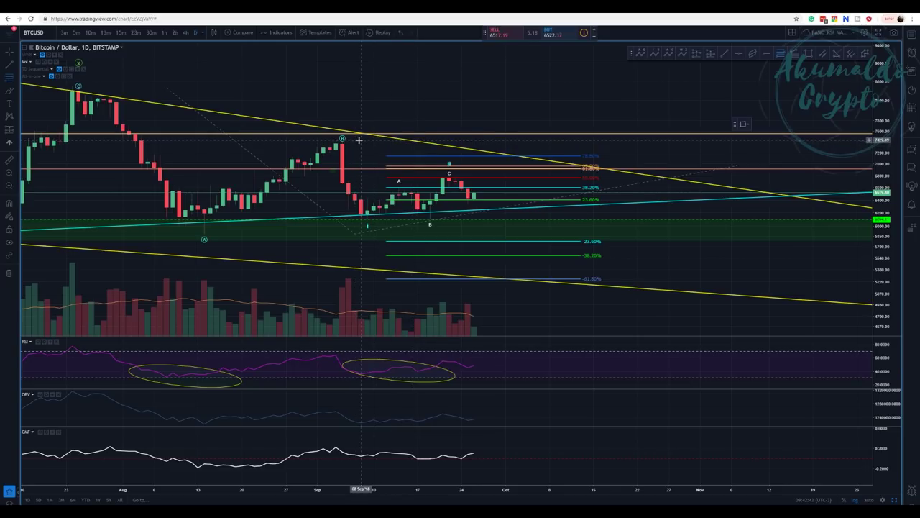
pyautogui.click(457, 156)
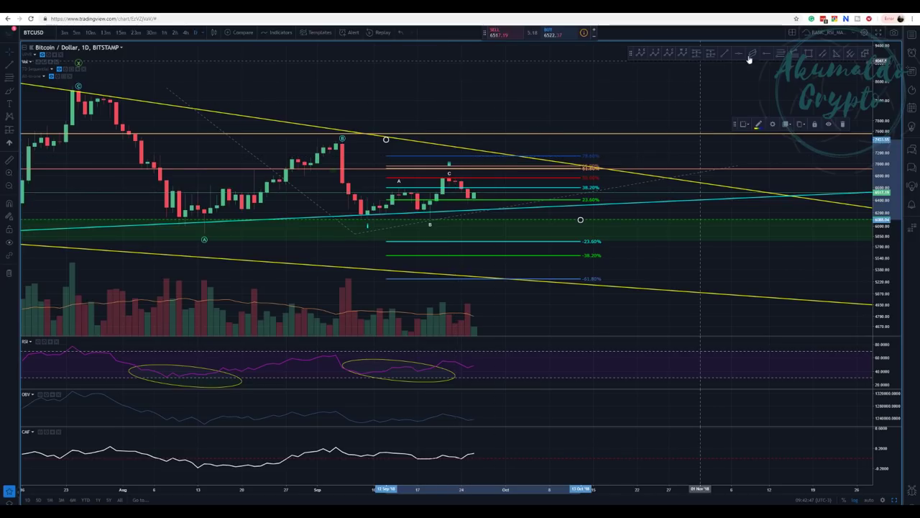
pyautogui.click(846, 125)
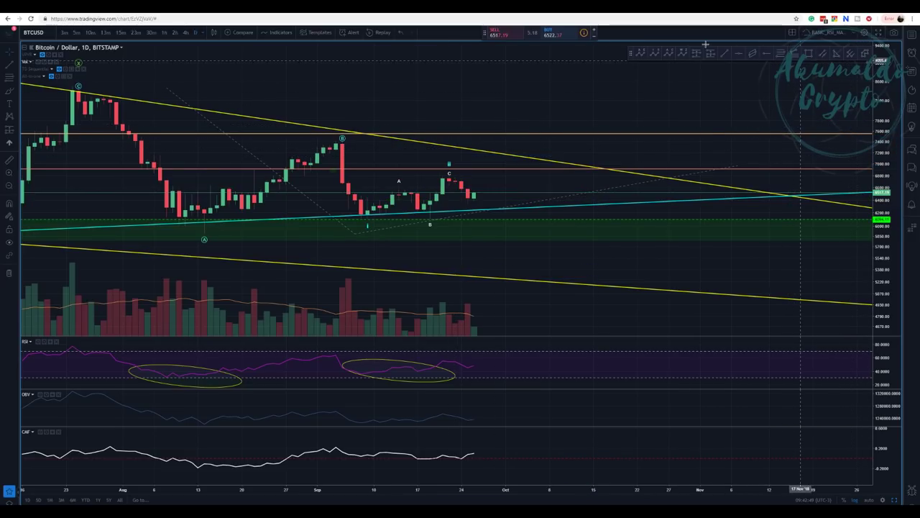
# Step: Draw a Fibonacci retracement from the 6 September 2018 high to the lower area near 6,085 at 24 September
pyautogui.click(782, 53)
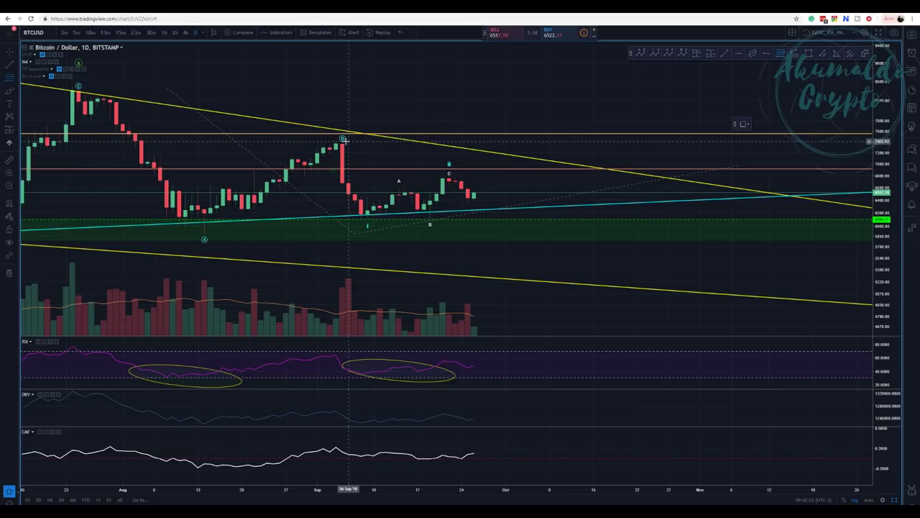
pyautogui.click(348, 141)
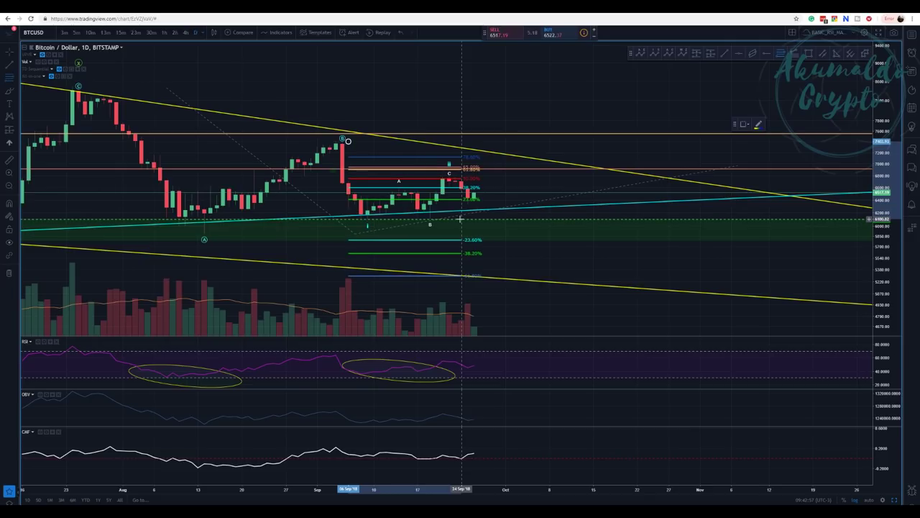
pyautogui.click(461, 218)
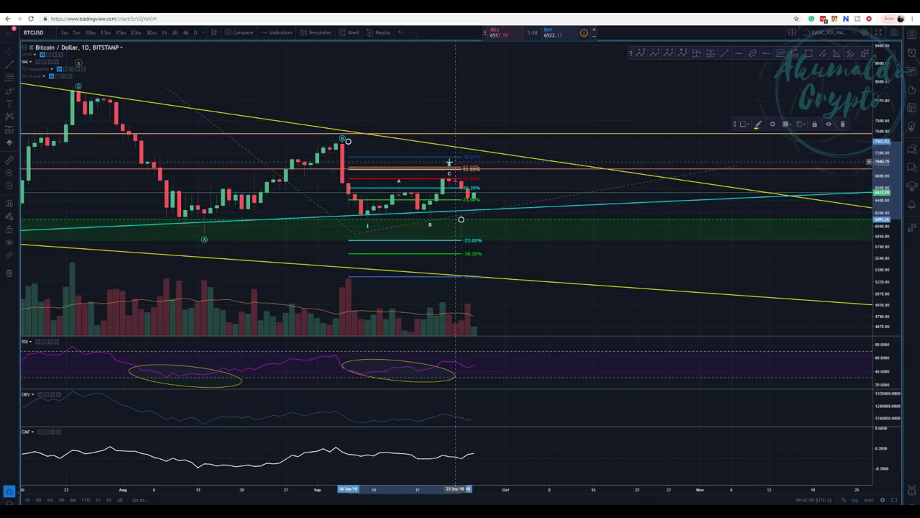
# Step: Move the wave ii label and the white C label to 23 September 2018, just below the blue 78.60% level
pyautogui.click(455, 157)
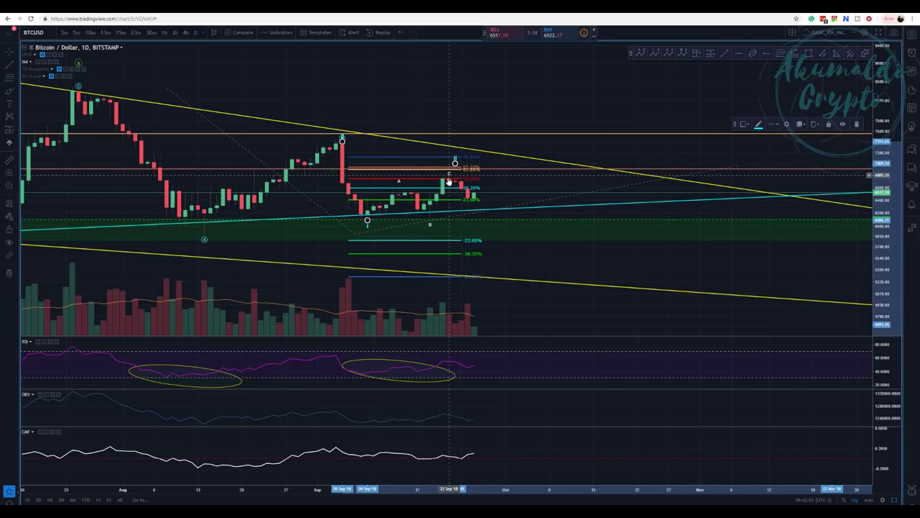
pyautogui.click(450, 169)
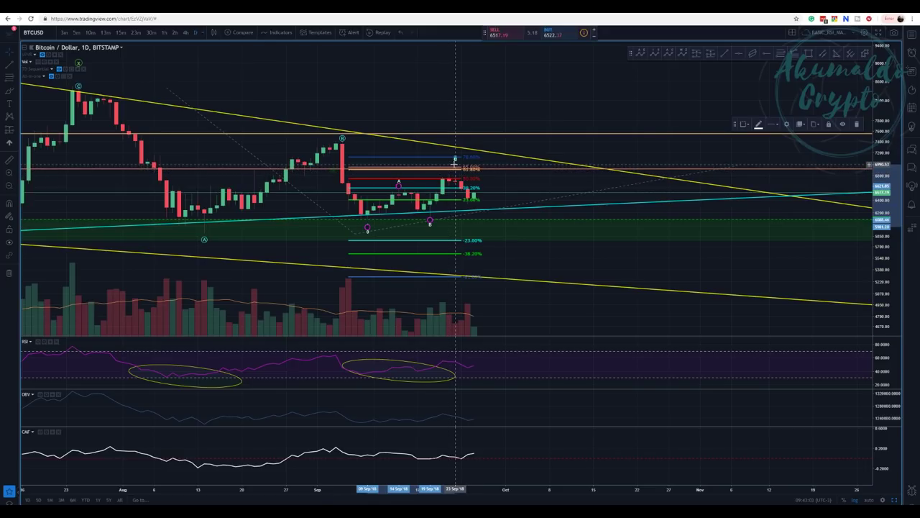
pyautogui.click(433, 172)
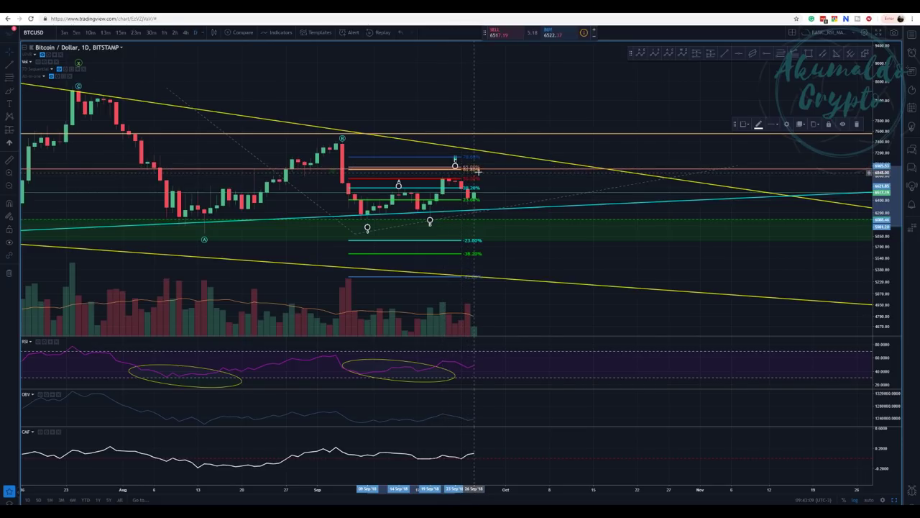
# Step: Move the circled C label at the 25 July 2018 peak up to just below the circled x label
pyautogui.scroll(-1, 468, 195)
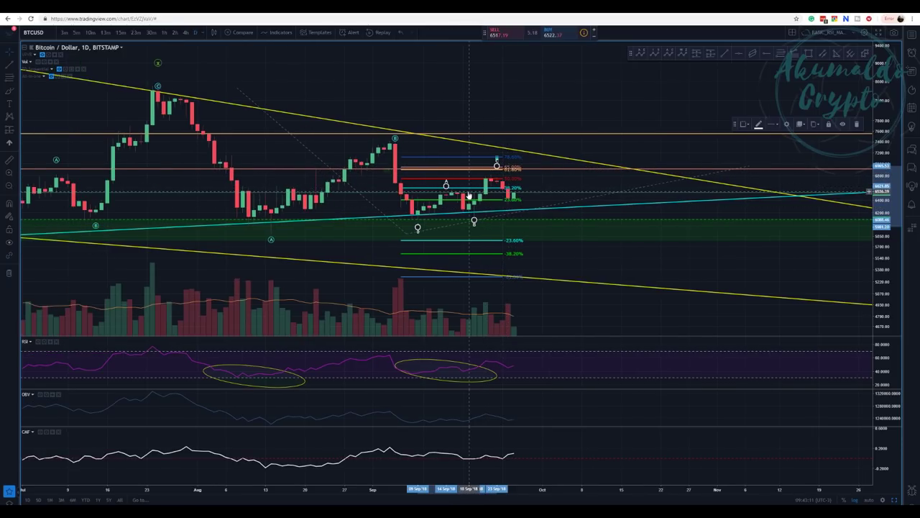
pyautogui.scroll(-1, 469, 194)
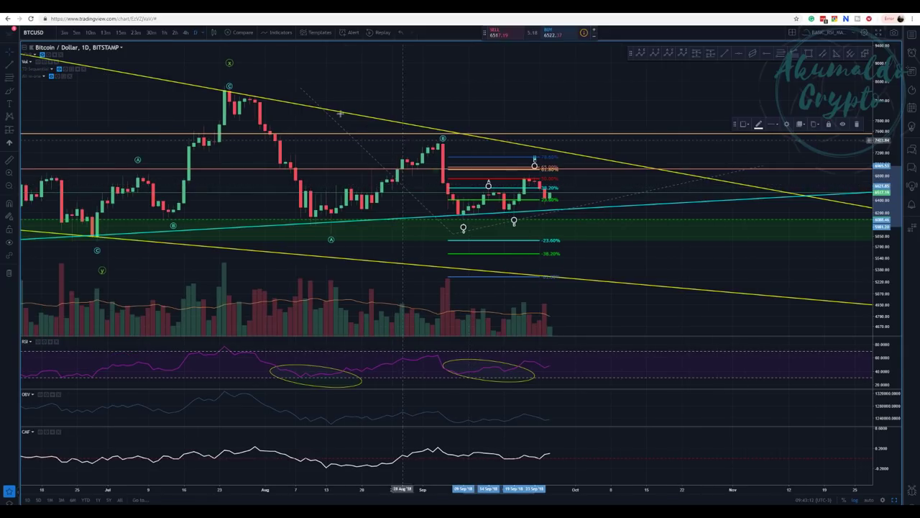
pyautogui.click(229, 72)
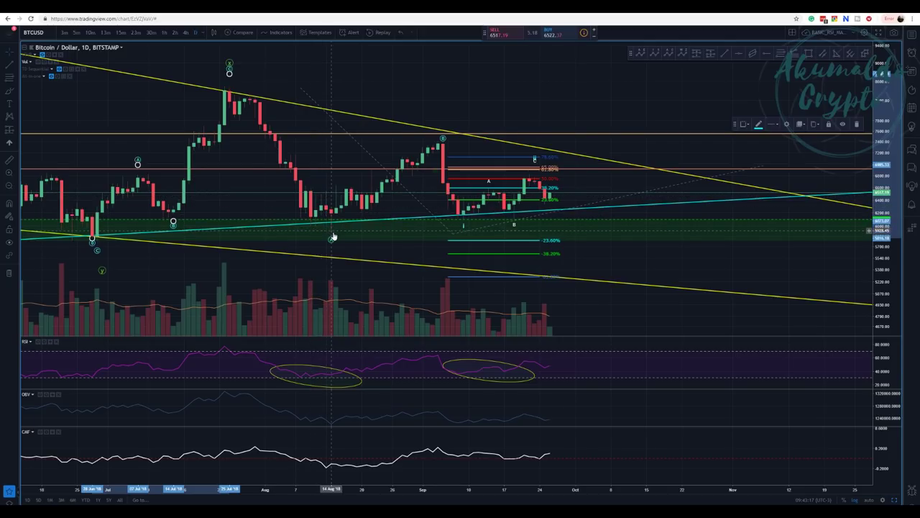
# Step: Remove the September retracement and draw one from the 25 July 2018 high down to 10 September near 5,880
pyautogui.click(495, 158)
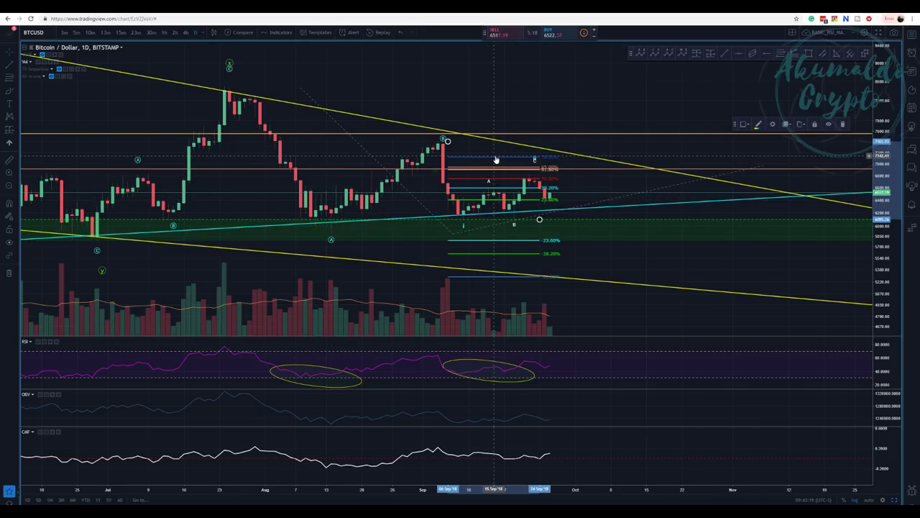
pyautogui.press('Delete')
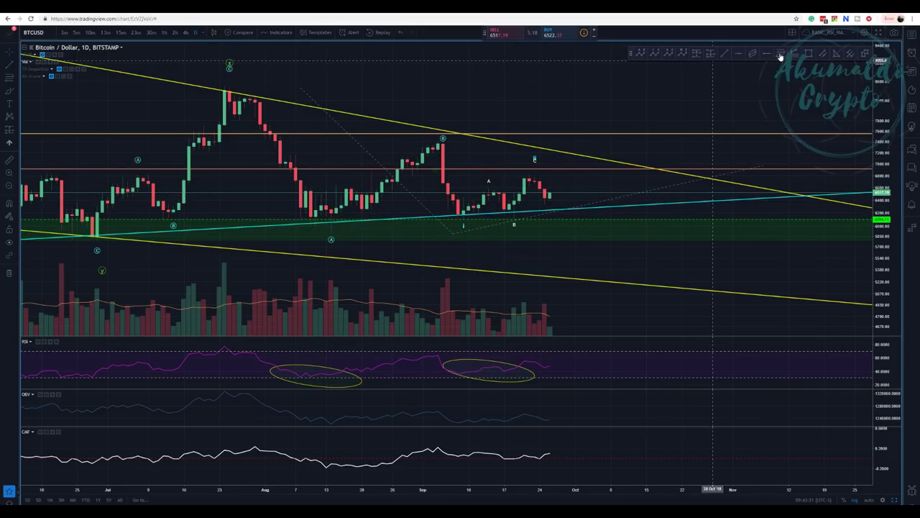
pyautogui.click(780, 55)
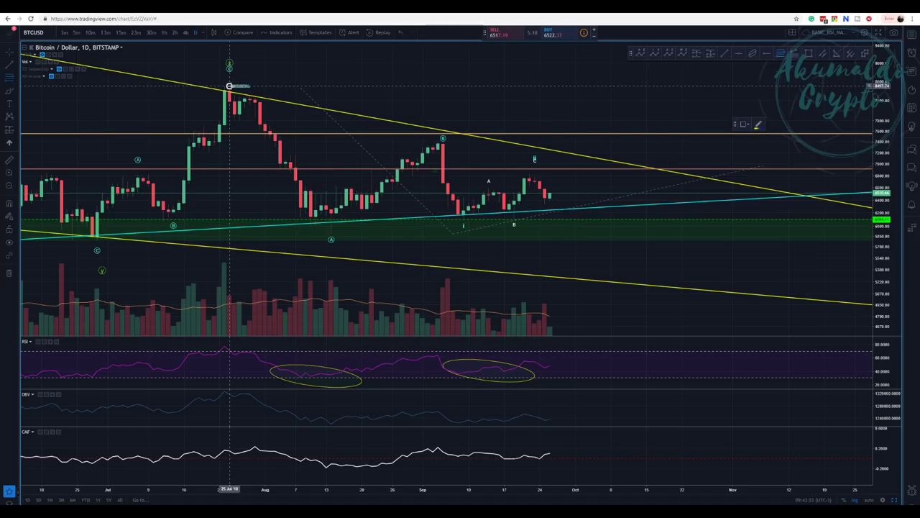
pyautogui.click(230, 86)
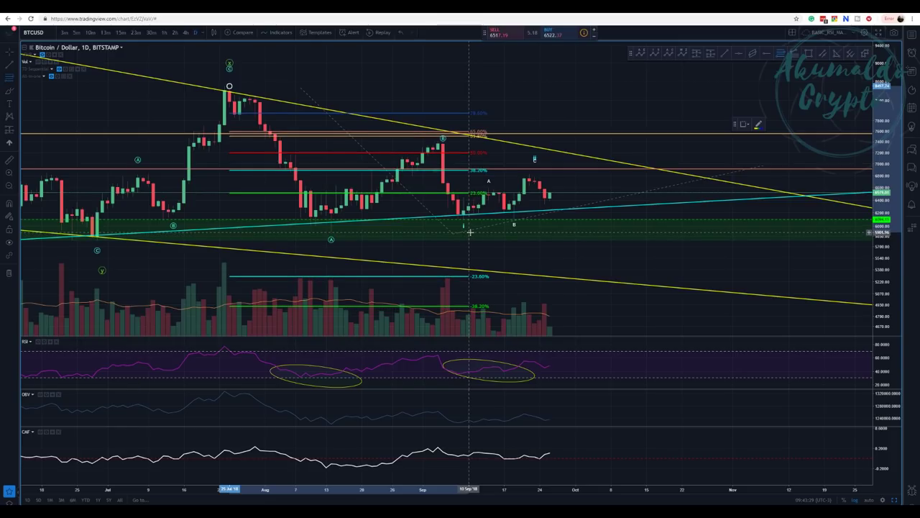
pyautogui.click(468, 233)
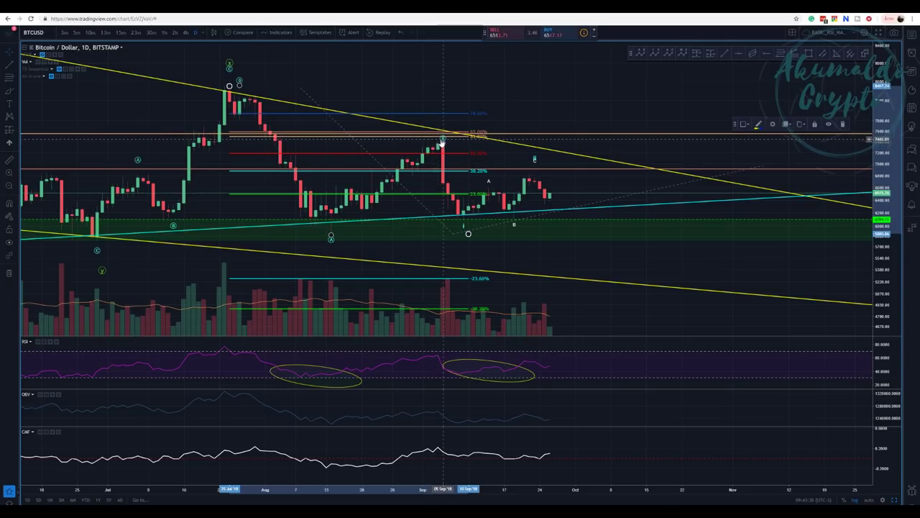
# Step: Move the circled B label onto the 4 September 2018 high, and remove the July to September retracement
pyautogui.scroll(-3, 441, 141)
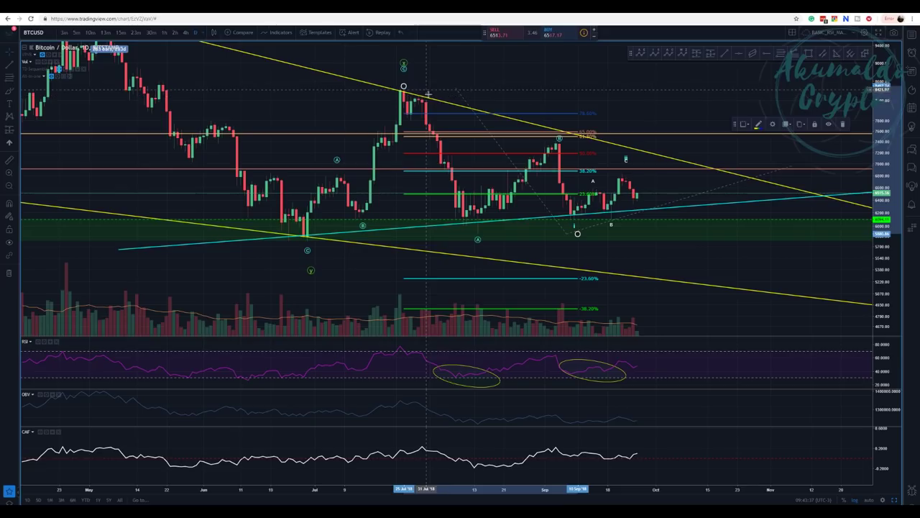
pyautogui.scroll(2, 449, 106)
pyautogui.scroll(2, 449, 106)
pyautogui.scroll(-2, 431, 105)
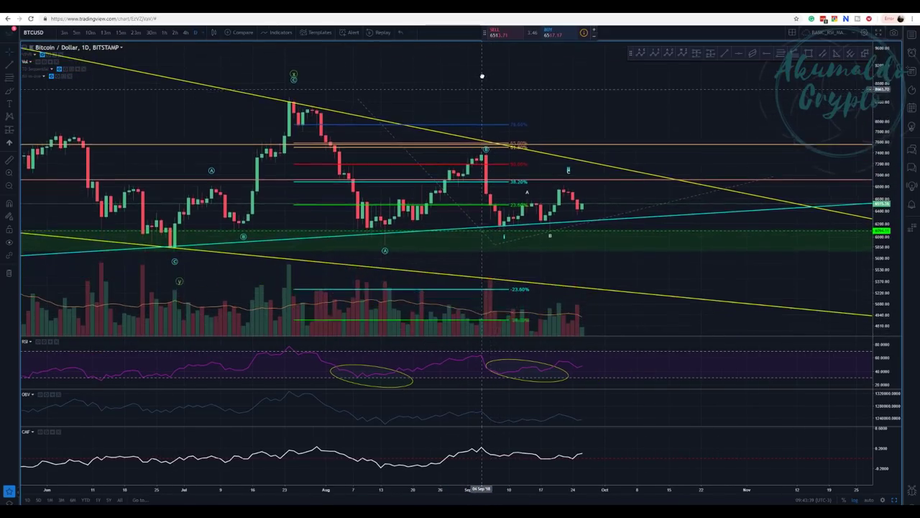
pyautogui.click(353, 118)
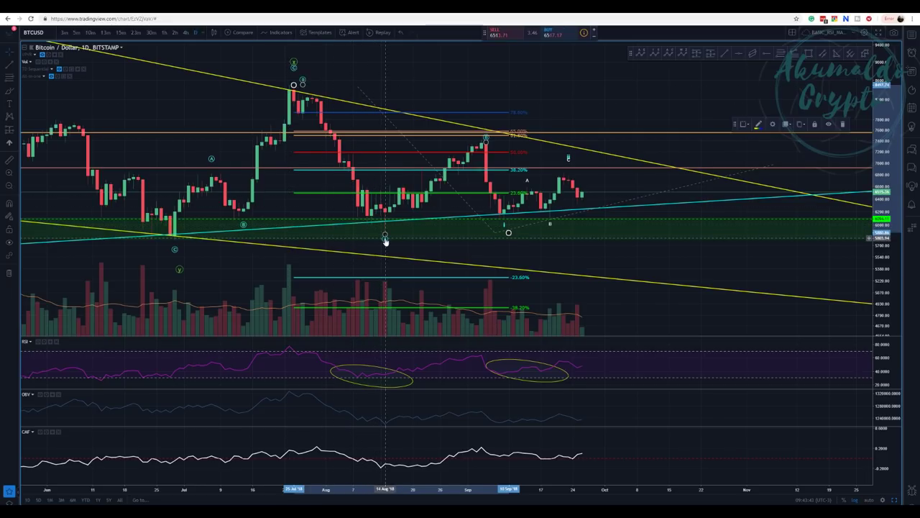
pyautogui.click(483, 136)
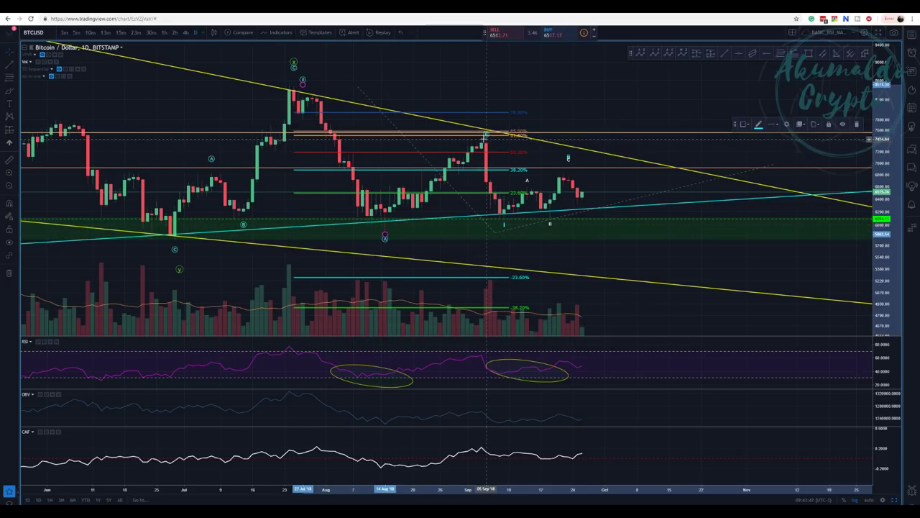
pyautogui.click(481, 136)
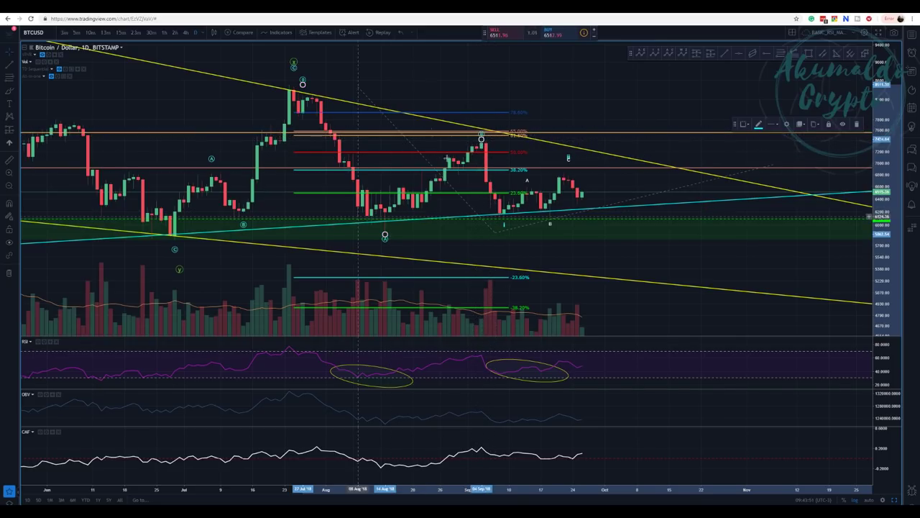
pyautogui.press('Delete')
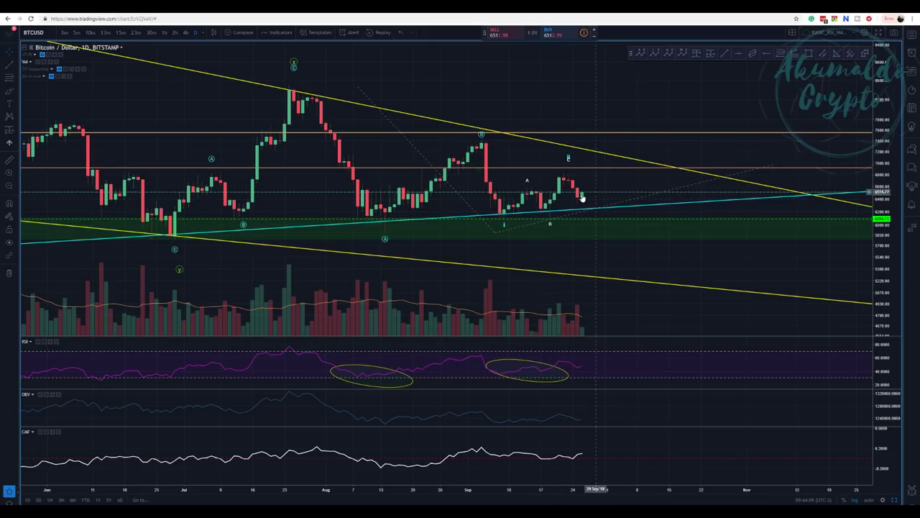
# Step: Realign the white C label and the wave ii label above the 22 September 2018 high, with ii over C
pyautogui.moveTo(616, 86); pyautogui.dragTo(561, 128)
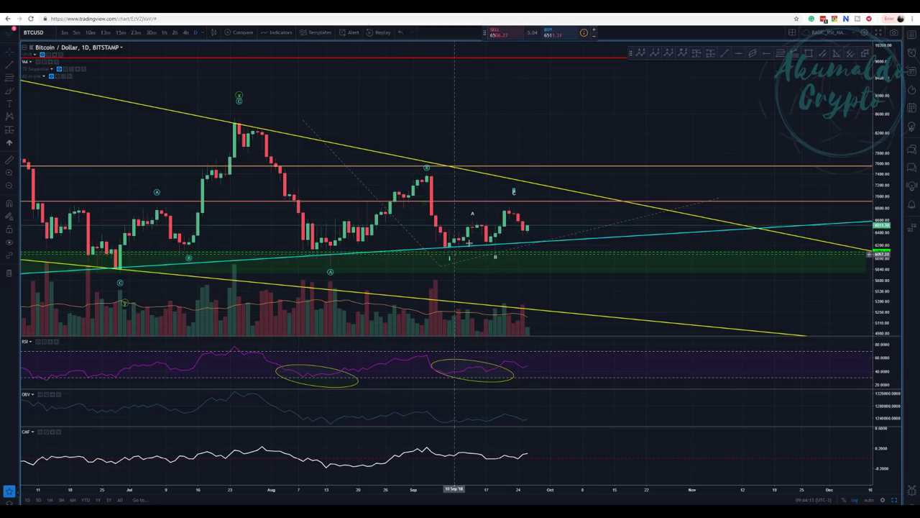
pyautogui.click(514, 192)
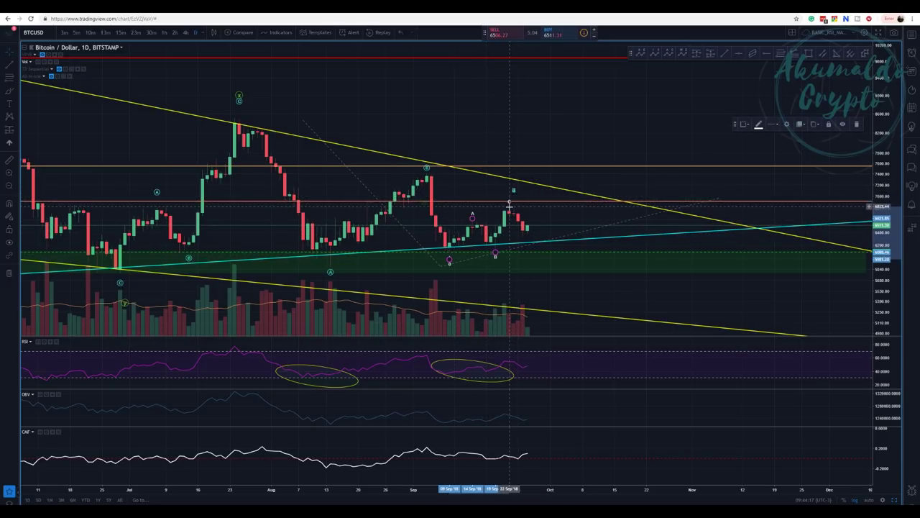
pyautogui.moveTo(509, 208); pyautogui.dragTo(509, 192)
pyautogui.click(565, 122)
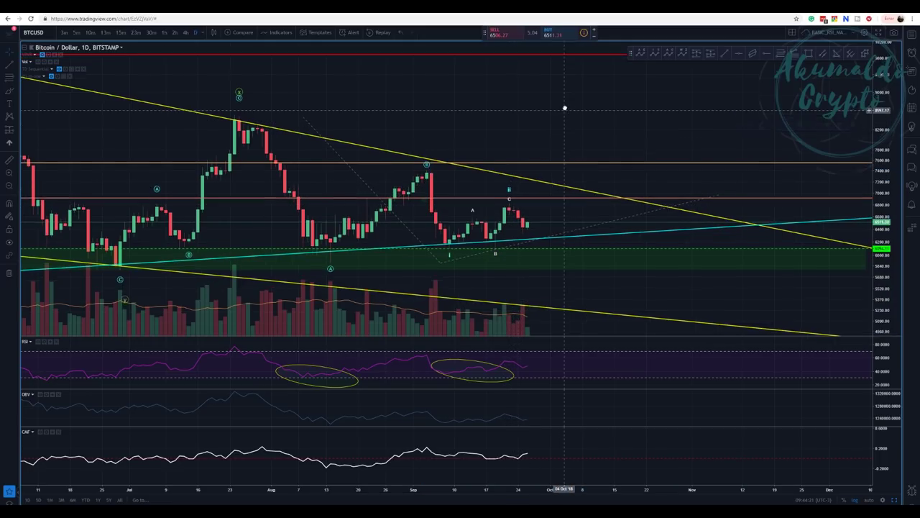
pyautogui.moveTo(562, 115); pyautogui.dragTo(561, 94)
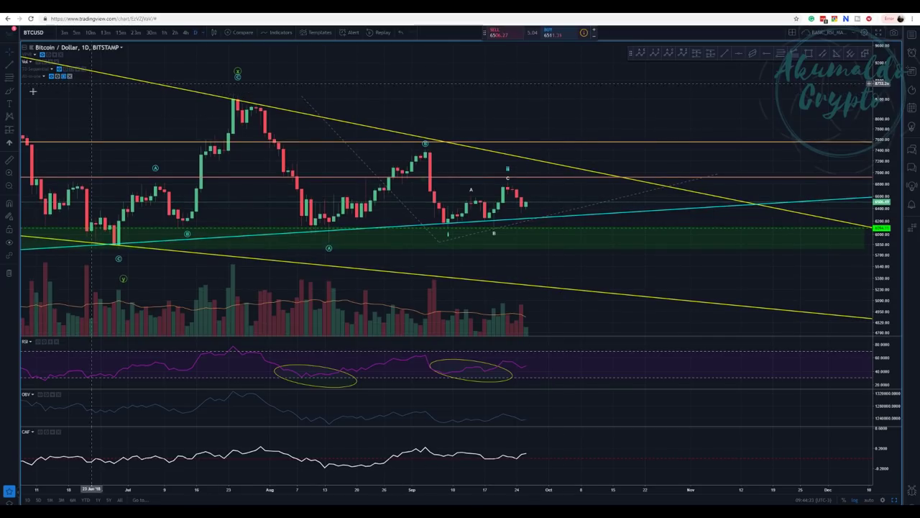
# Step: Move the circled C label onto the 24 July 2018 peak, below the circled x label
pyautogui.click(9, 183)
pyautogui.hscroll(10, 699, 290)
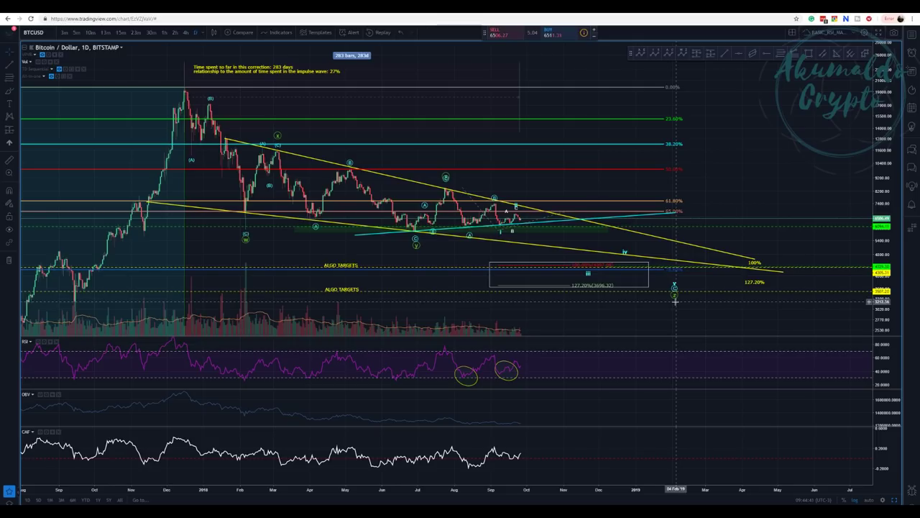
pyautogui.click(446, 186)
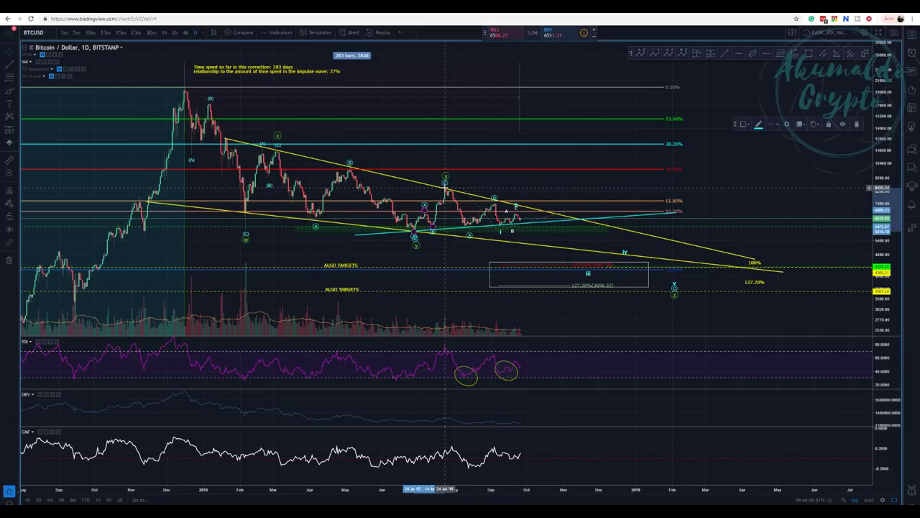